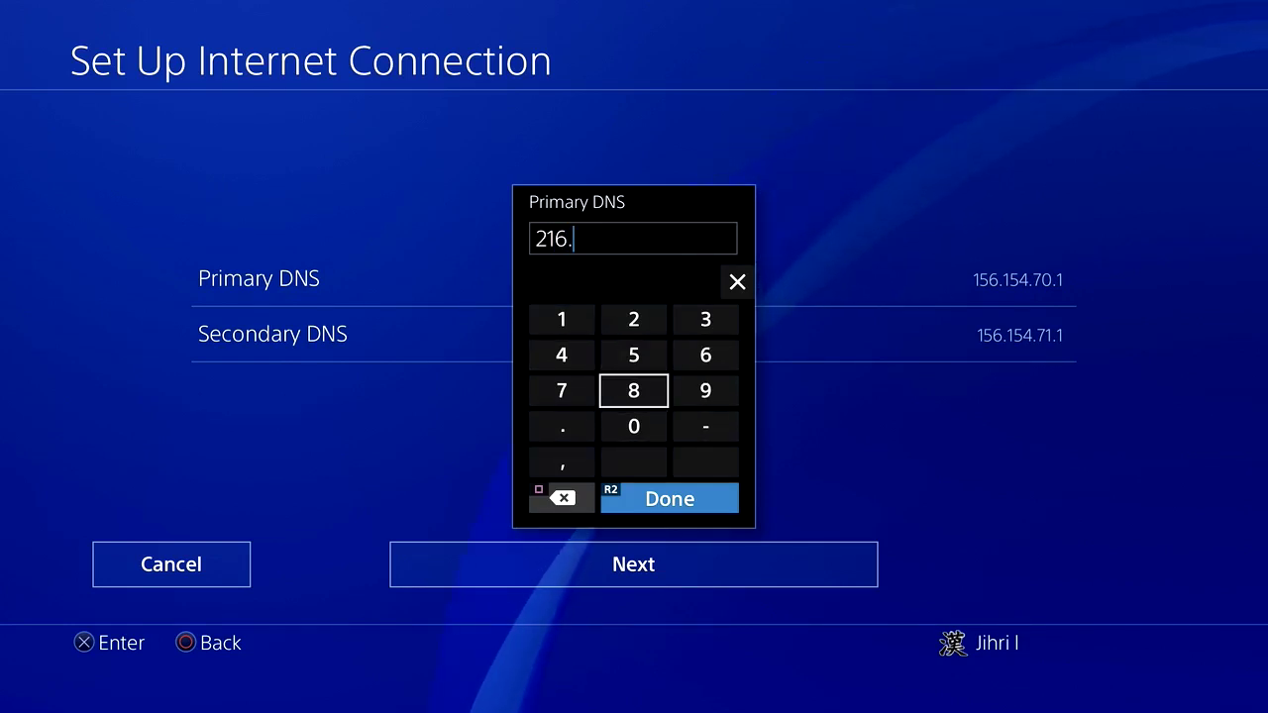
Step: Complete the Primary DNS address as 216.146.35.35 and confirm it
click(634, 426)
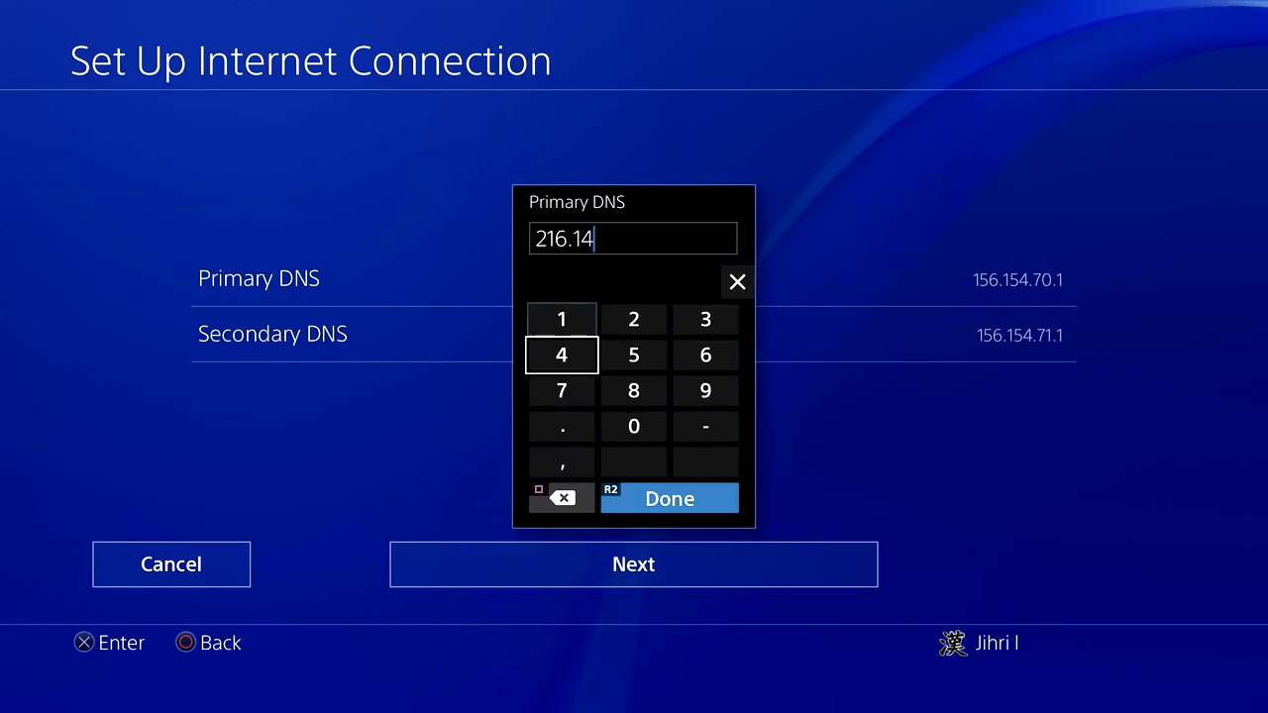
click(562, 354)
click(562, 319)
click(633, 319)
click(705, 319)
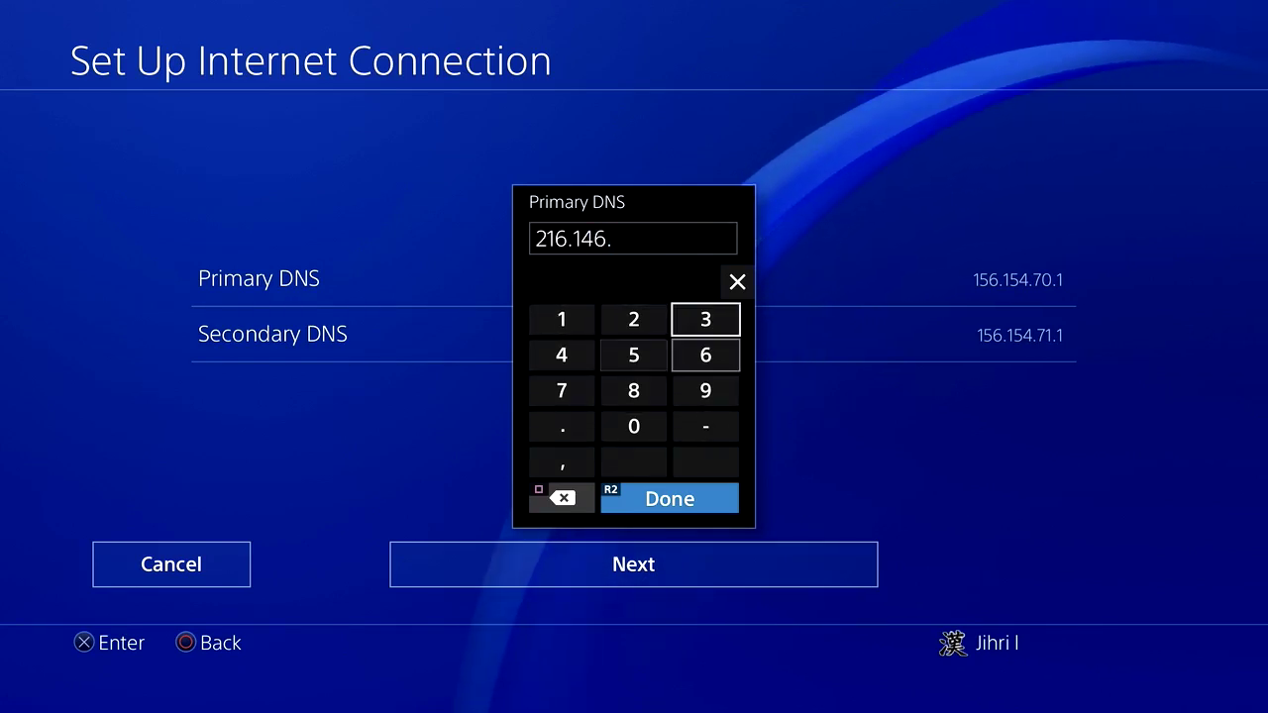
text(35.)
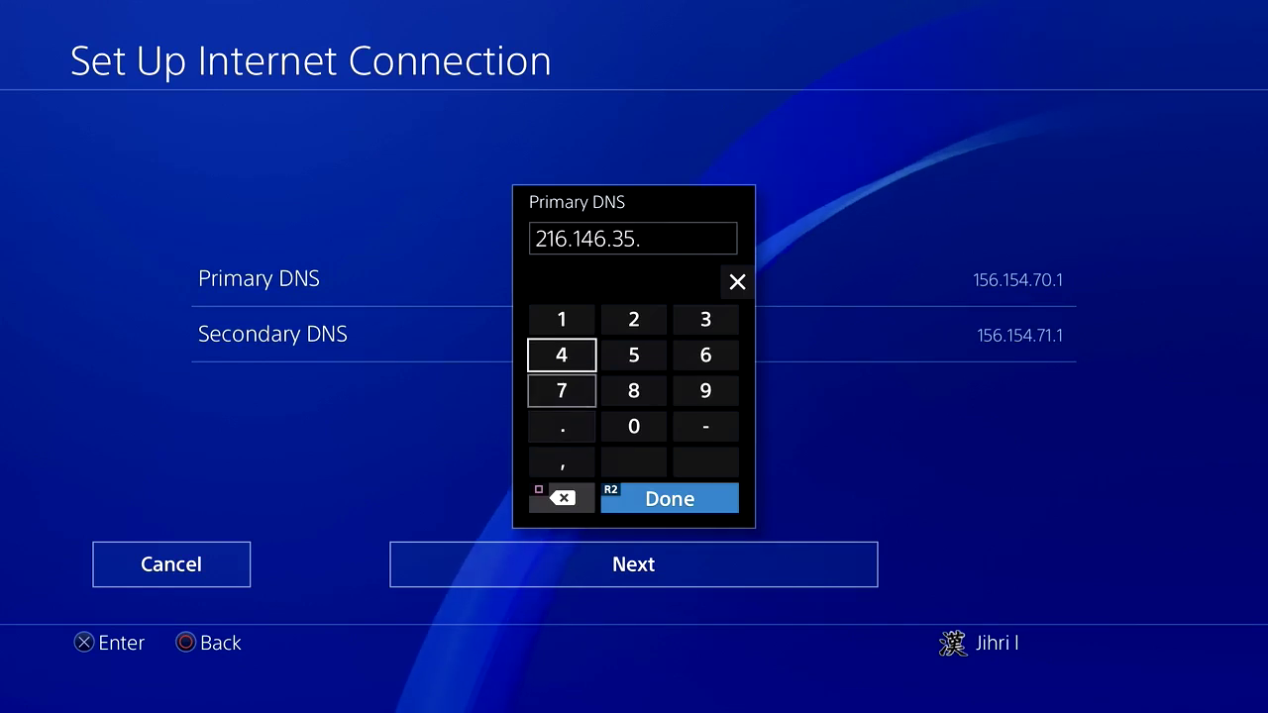
text(35)
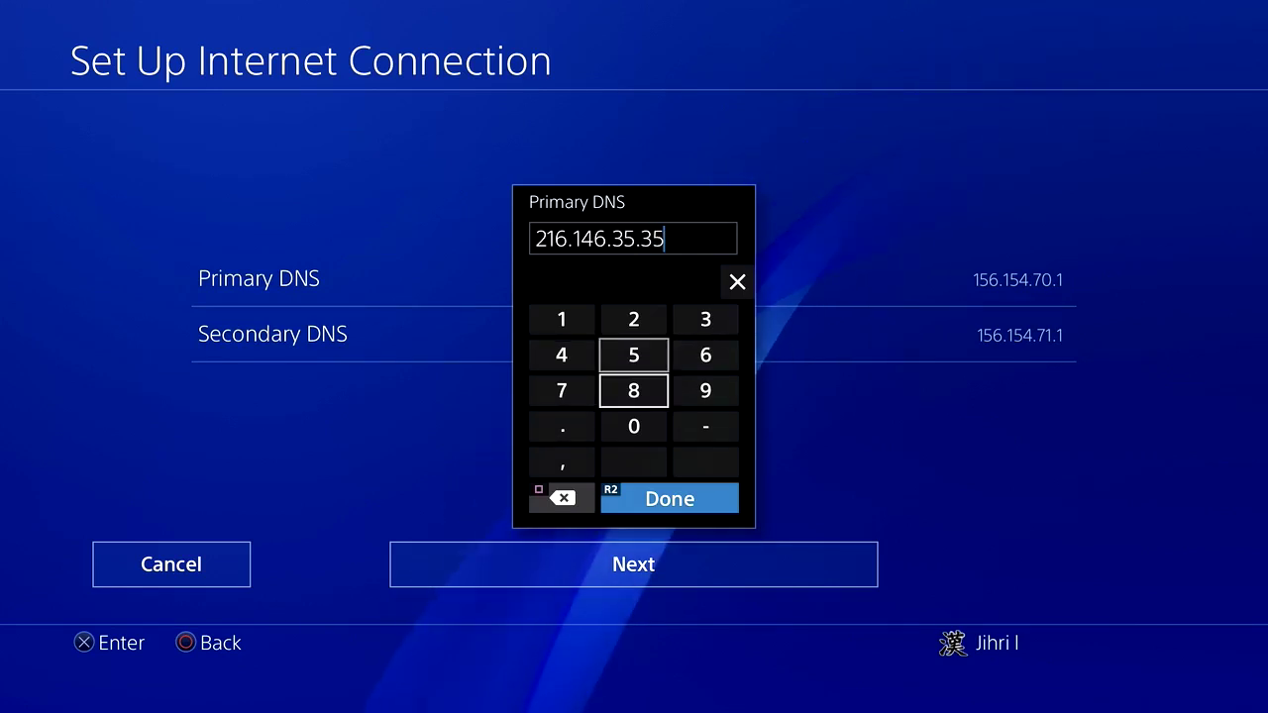
key(Return)
Step: Clear the Secondary DNS address and set it to 216.146.36.36
key(Down)
key(Return)
key(BackSpace)
key(BackSpace)
key(BackSpace)
key(BackSpace)
key(BackSpace)
key(BackSpace)
key(BackSpace)
key(BackSpace)
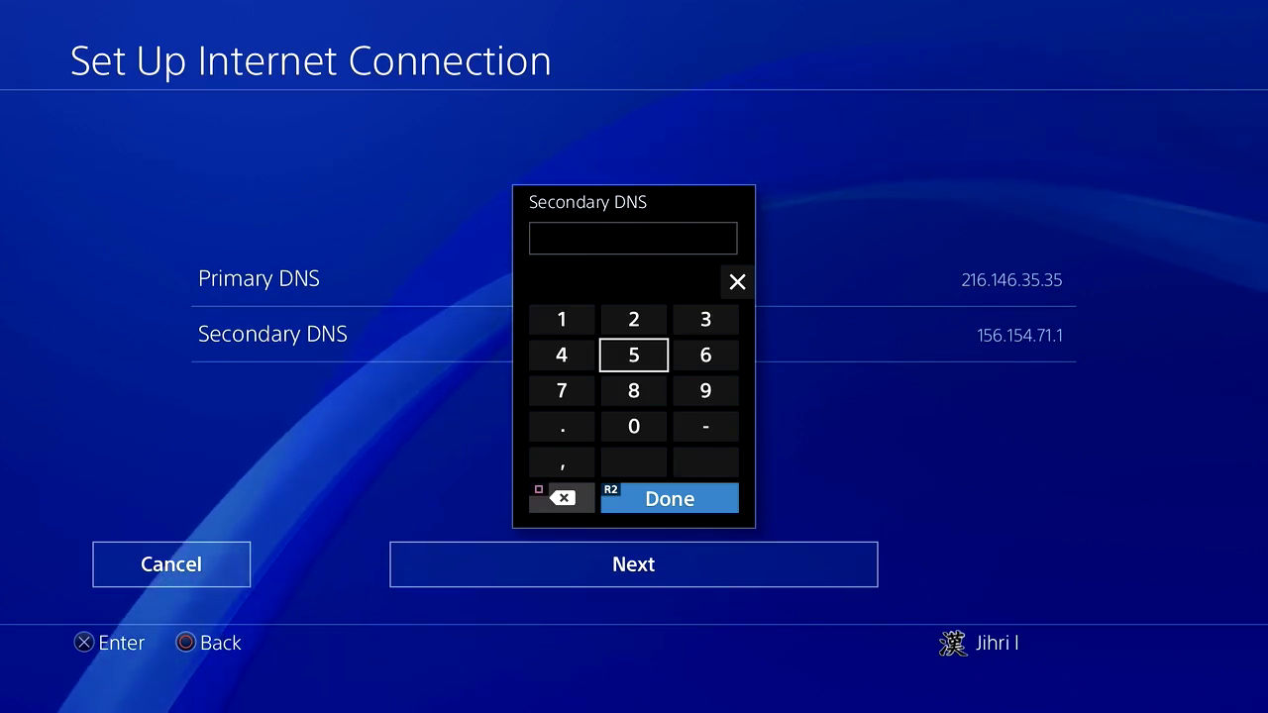
key(Up)
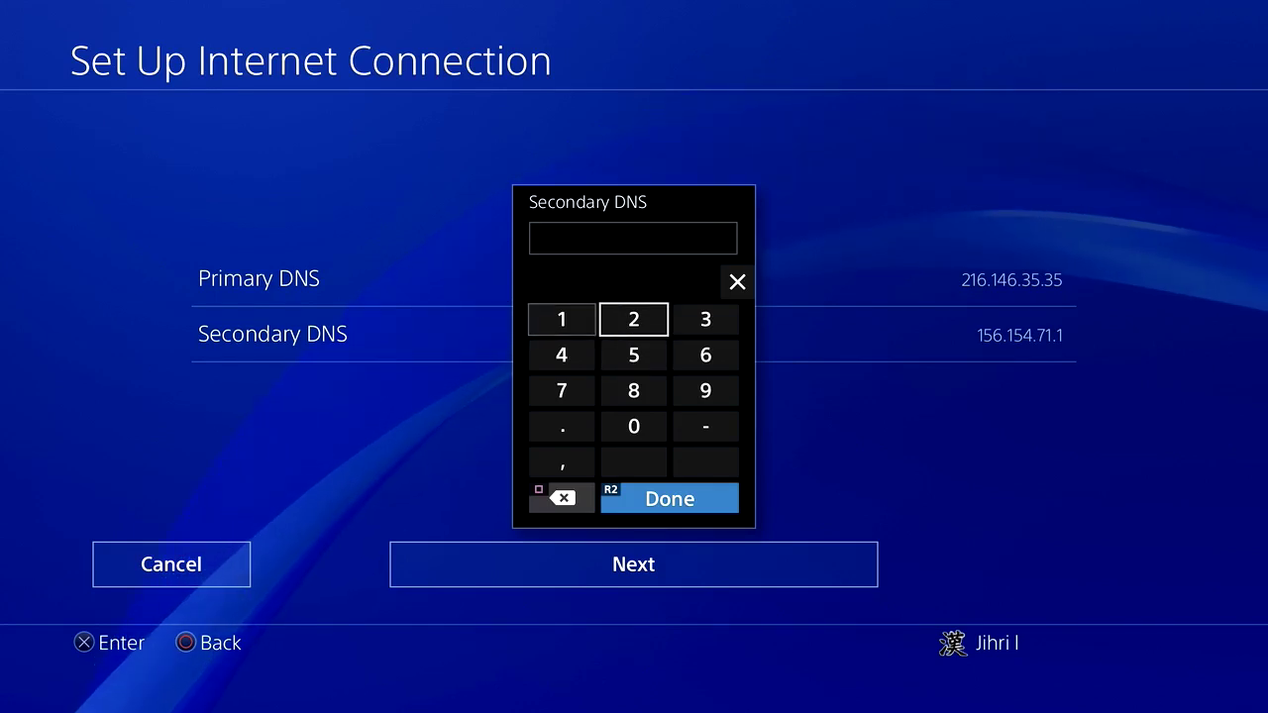
key(Return)
key(Left)
key(Return)
key(Down)
key(Right)
key(Right)
key(Return)
key(Down)
key(Down)
key(Left)
key(Left)
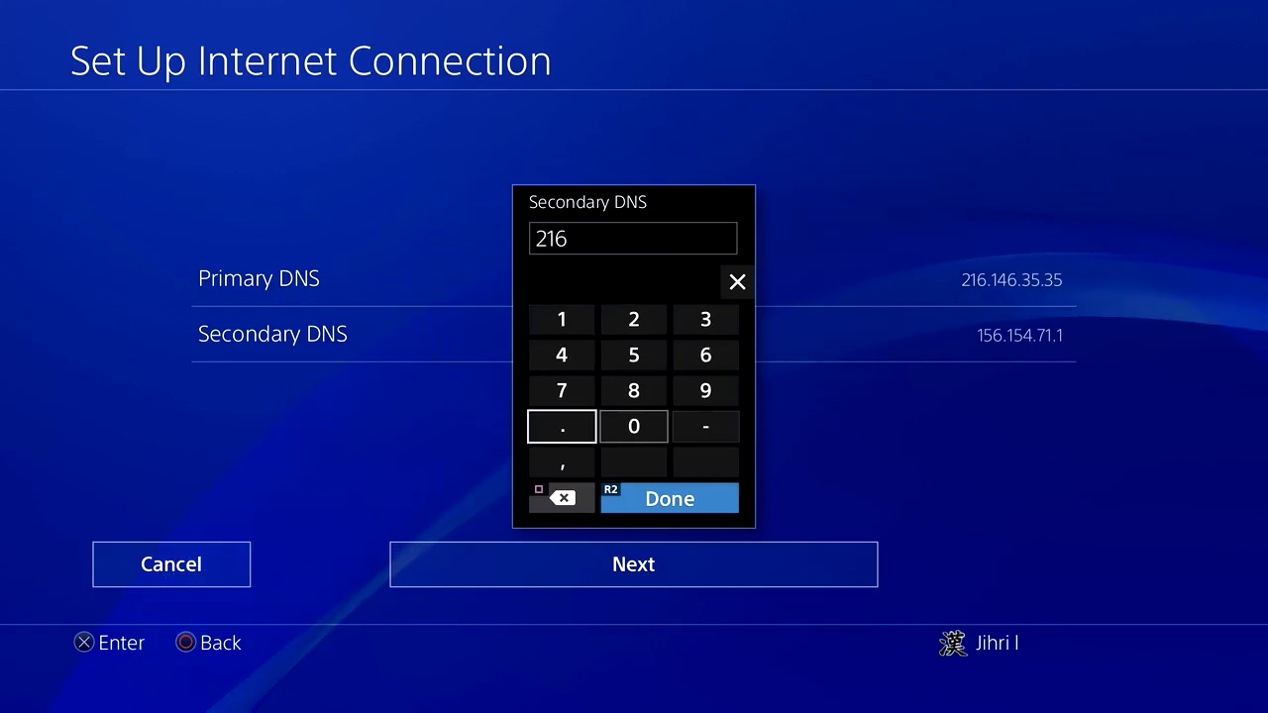
key(Return)
key(Up)
key(Up)
key(Up)
key(Return)
key(Down)
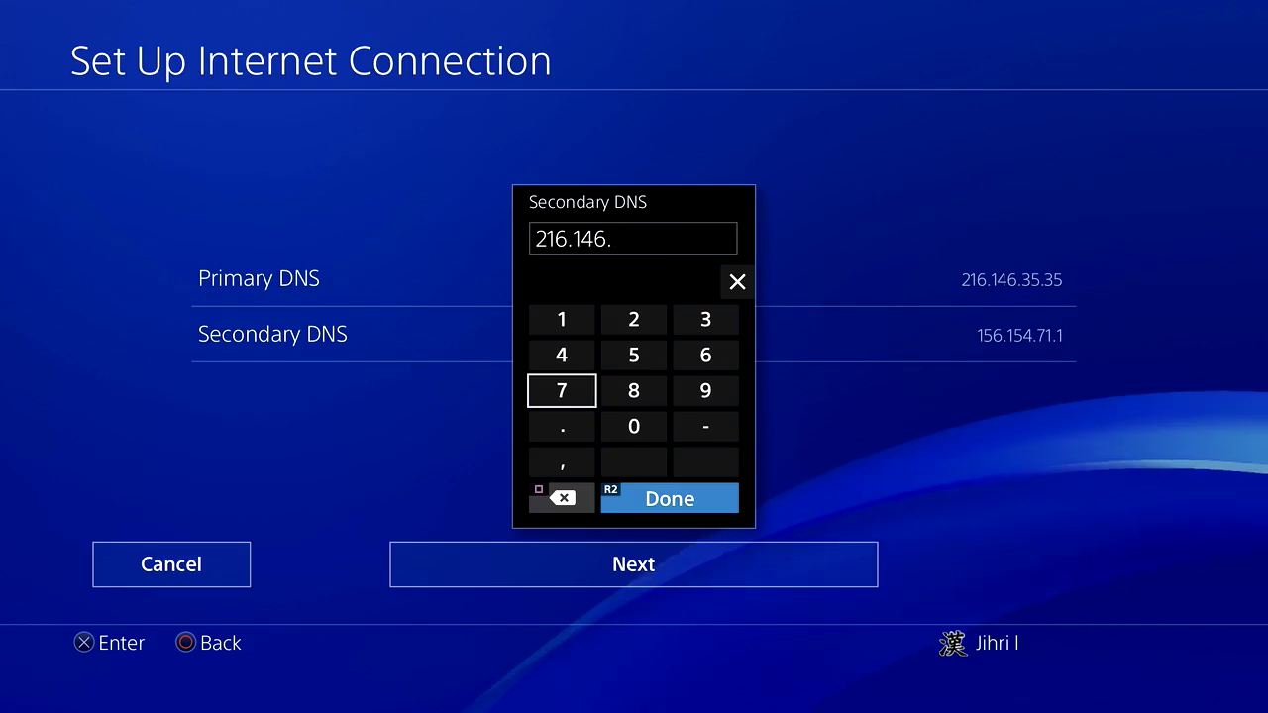
key(Right)
key(Right)
key(Up)
key(Up)
key(Return)
key(Down)
key(Return)
key(Down)
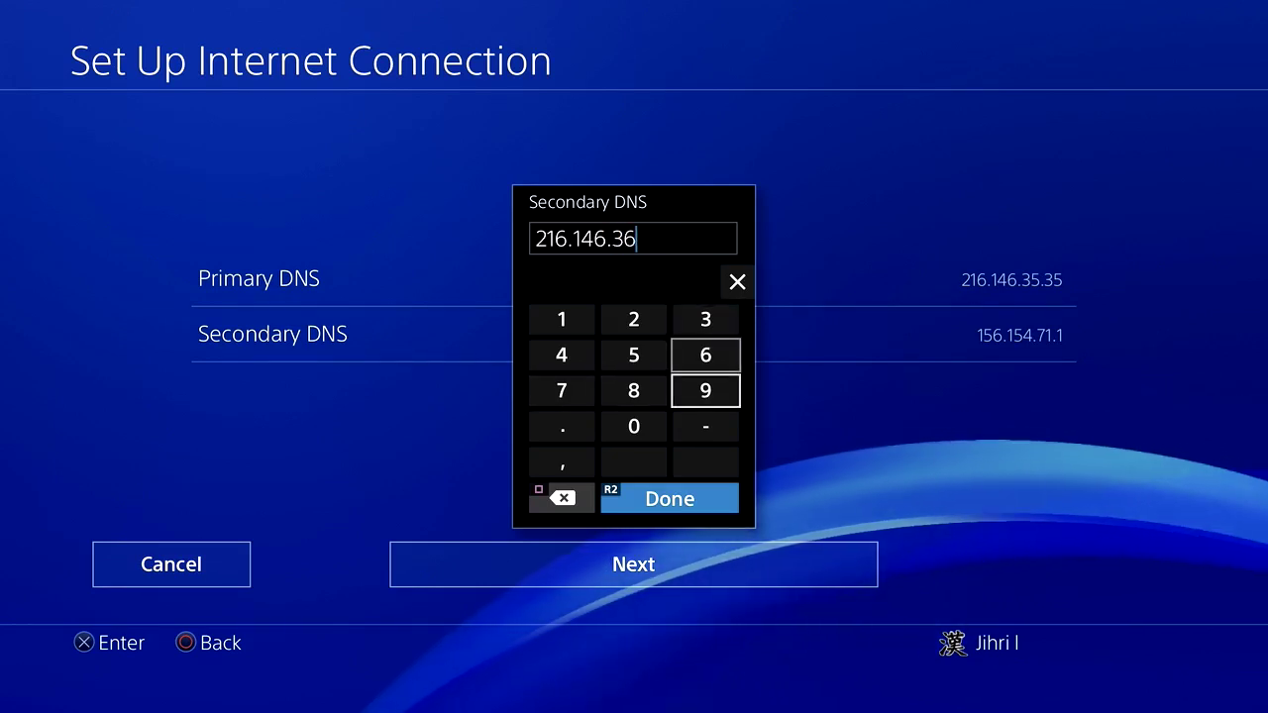
key(Down)
key(Left)
key(Left)
key(Return)
key(Up)
key(Right)
key(Right)
key(Up)
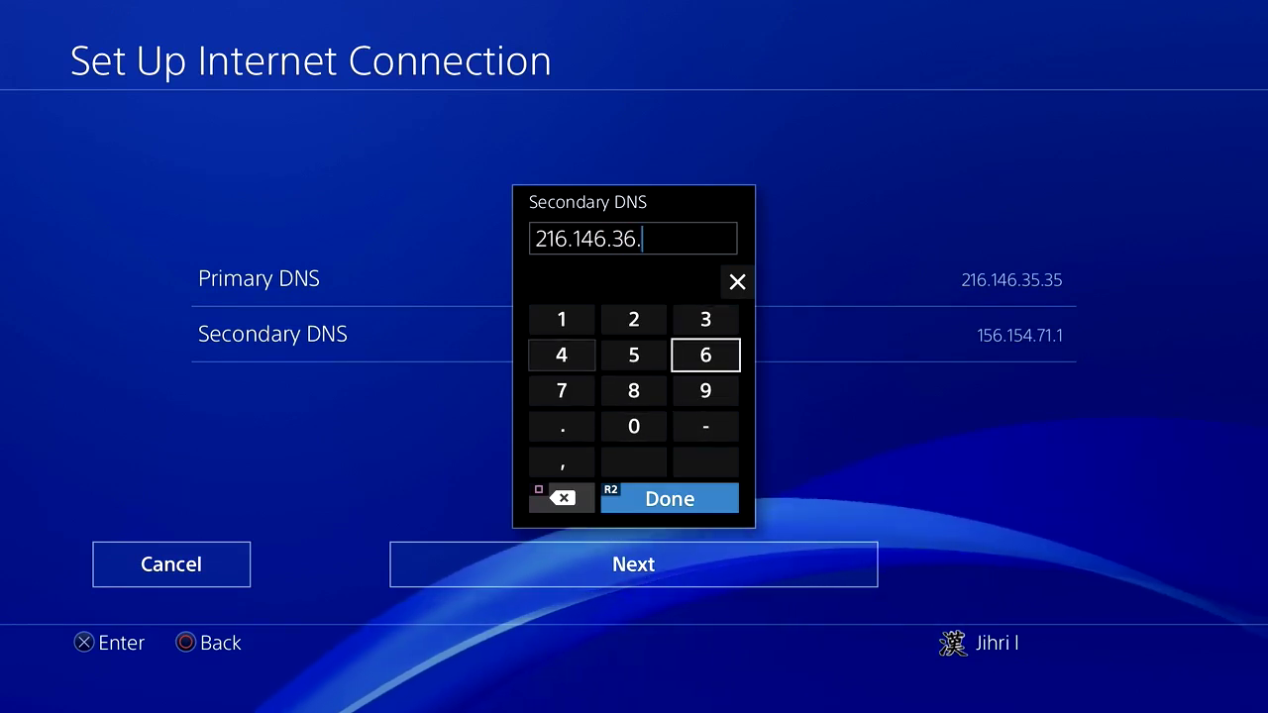
key(Up)
key(Return)
key(Down)
key(Return)
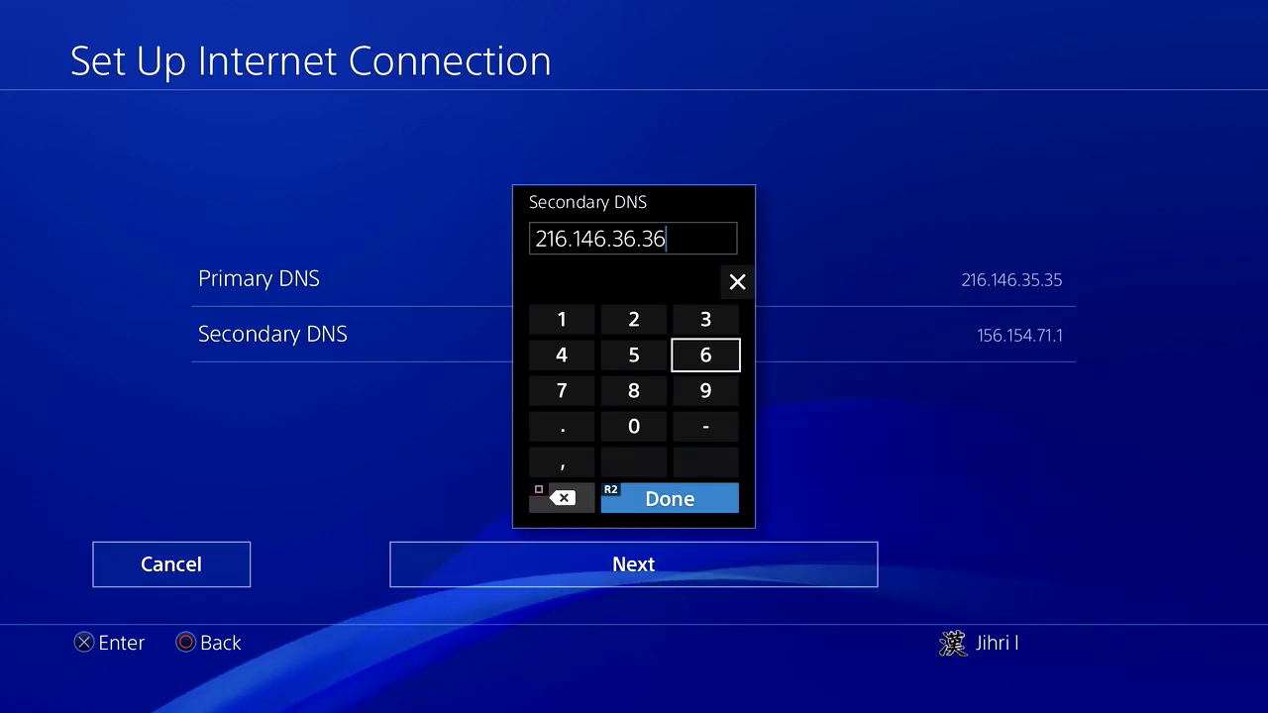
key(Return)
Step: Replace the Primary DNS address with 37.235.1.174 and confirm it
key(Up)
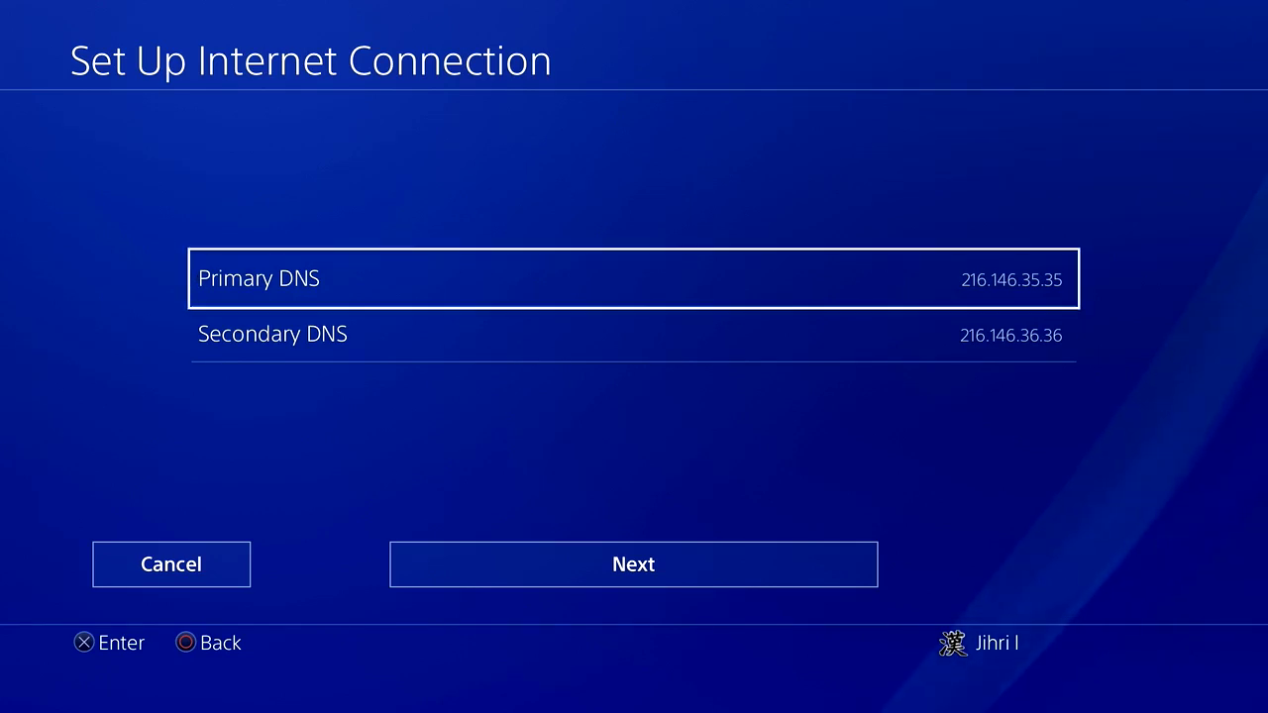
key(Return)
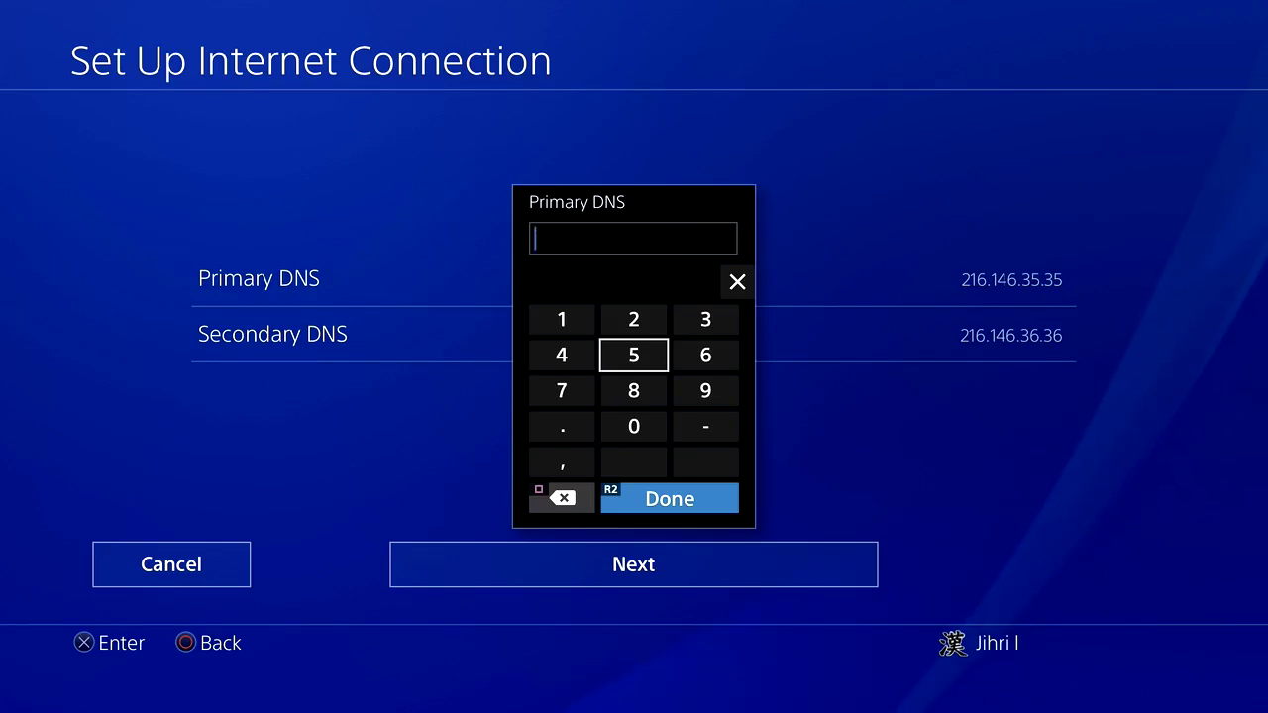
key(Up)
key(Up)
key(Return)
key(Down)
key(Down)
key(Left)
key(Left)
key(Return)
key(Down)
key(Return)
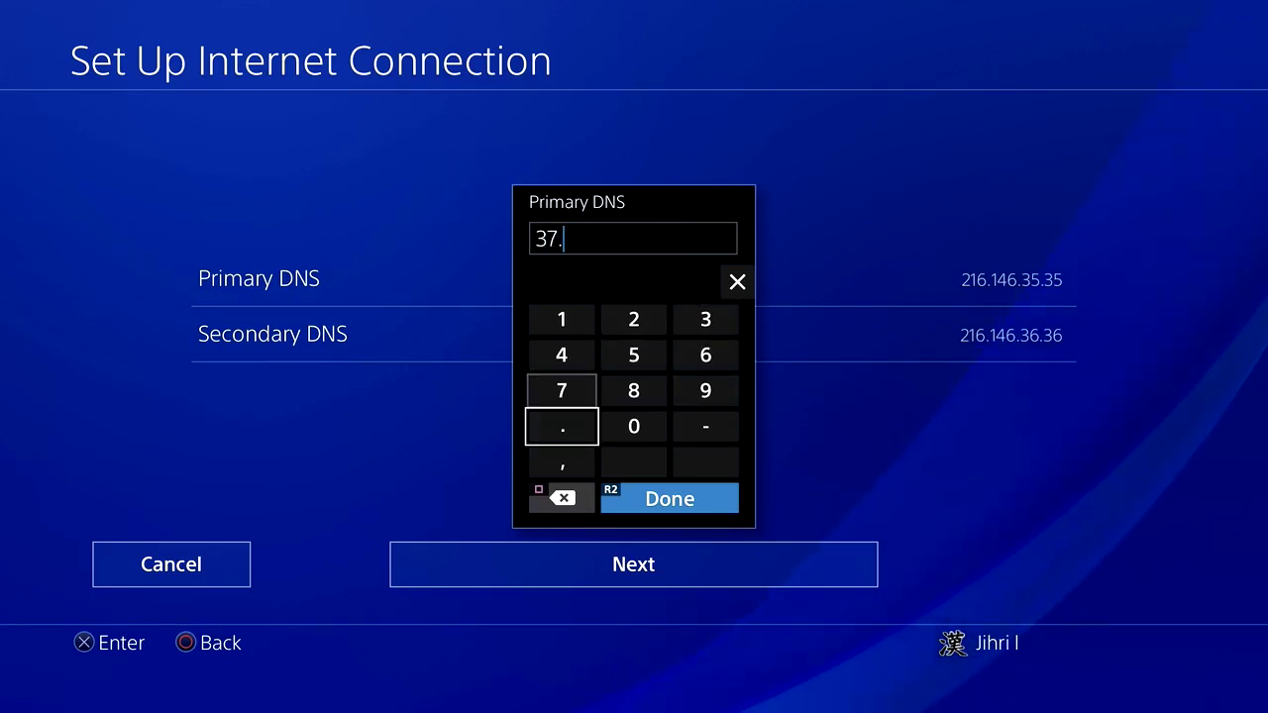
key(Up)
key(Right)
key(Up)
key(Up)
key(Return)
key(Right)
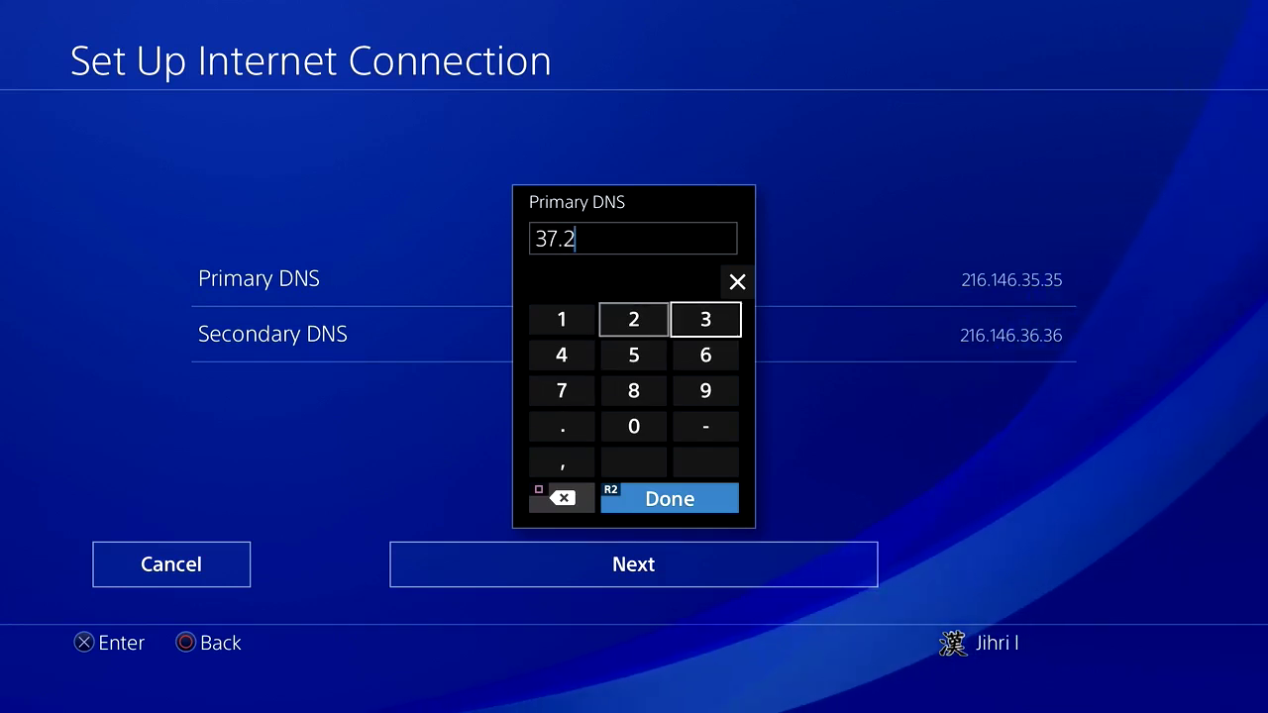
key(Return)
key(Down)
key(Left)
key(Return)
key(Down)
key(Down)
key(Left)
key(Return)
key(Right)
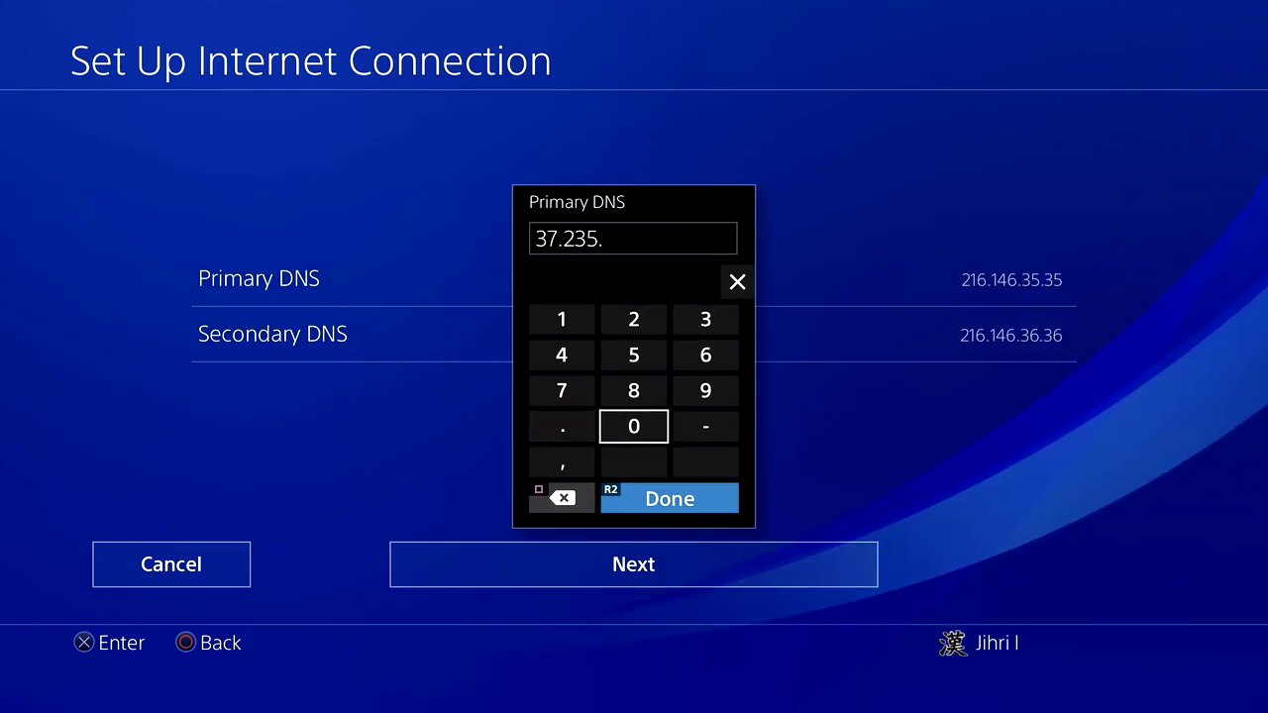
key(Up)
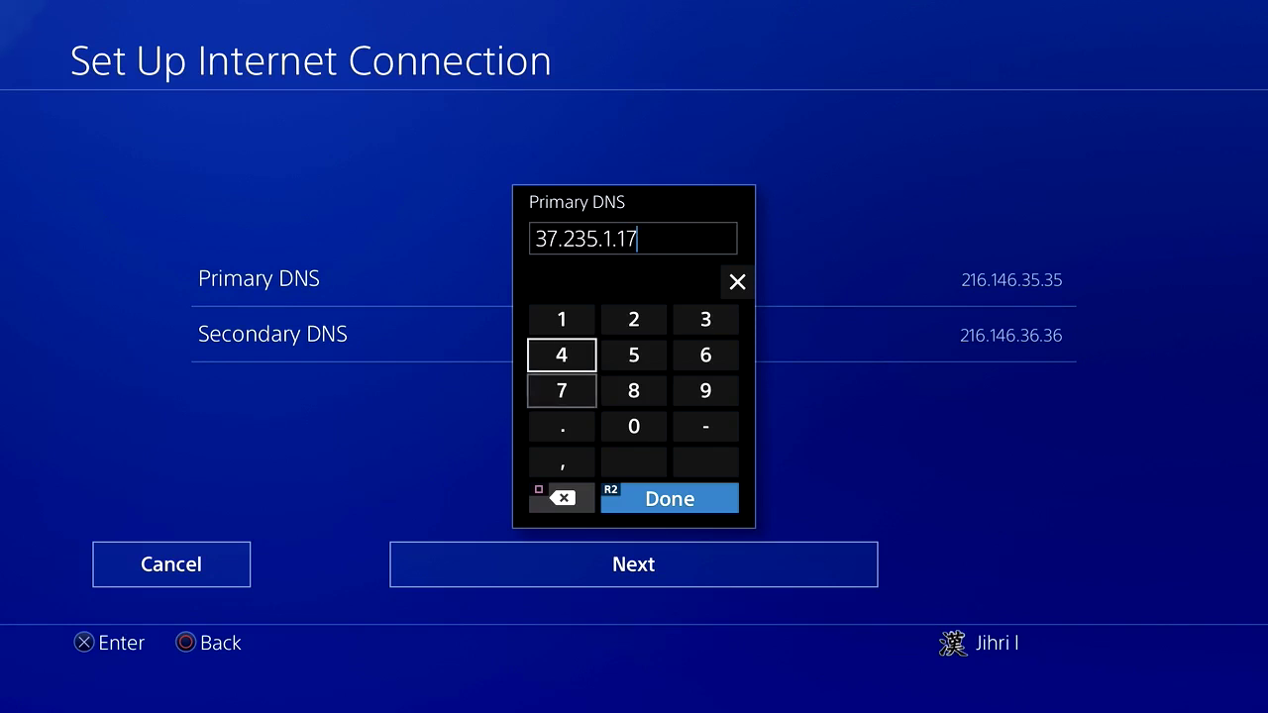
key(Return)
Step: Replace the Secondary DNS address with 37.235.1.177 and confirm it
key(Down)
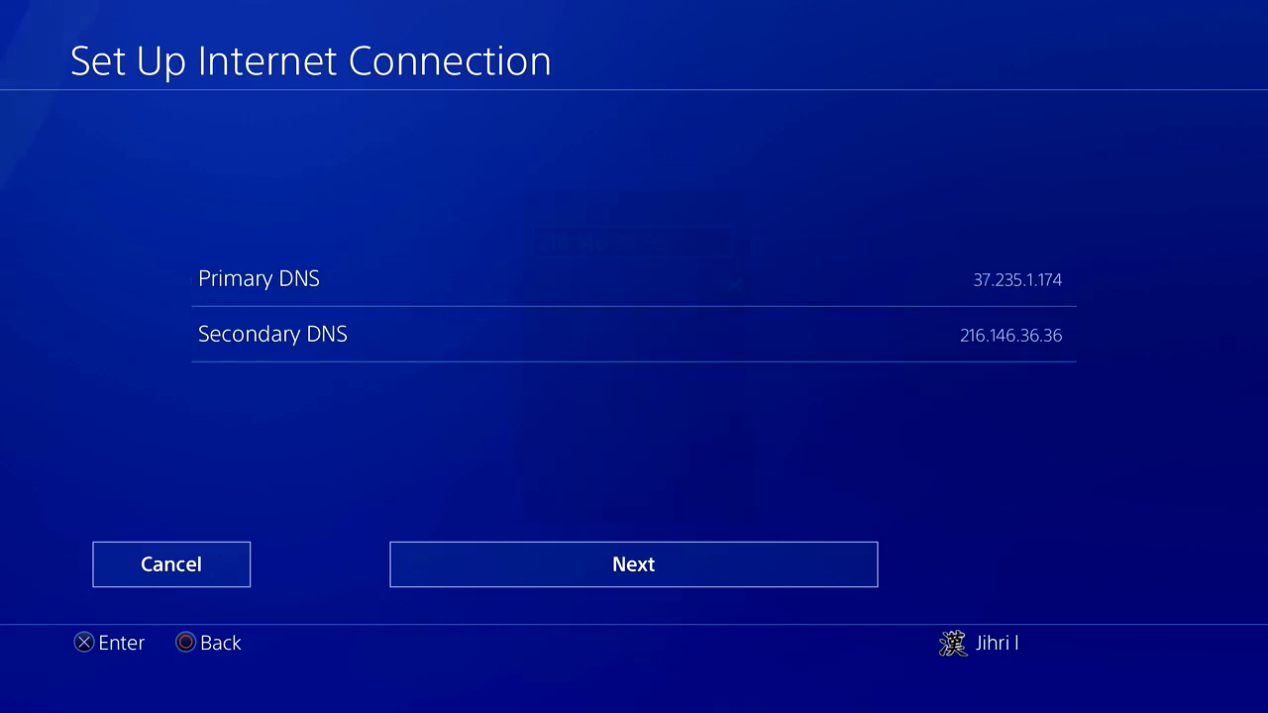
key(Return)
key(BackSpace)
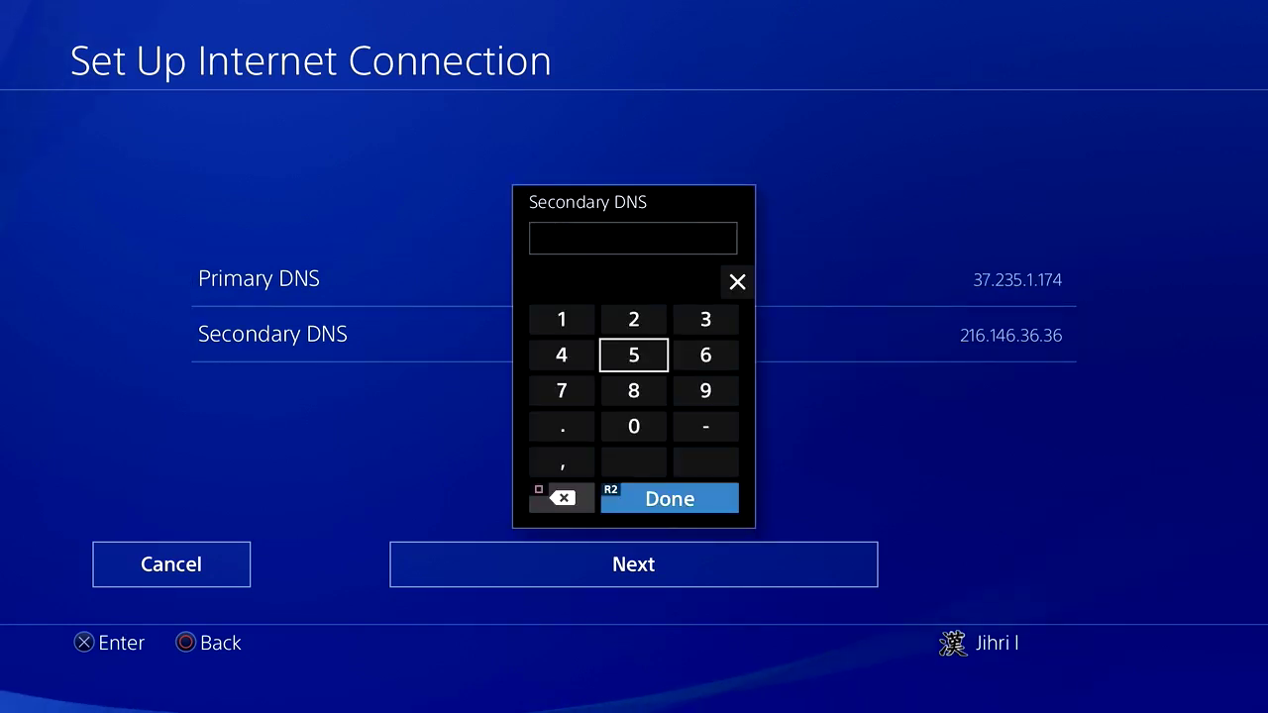
key(Down)
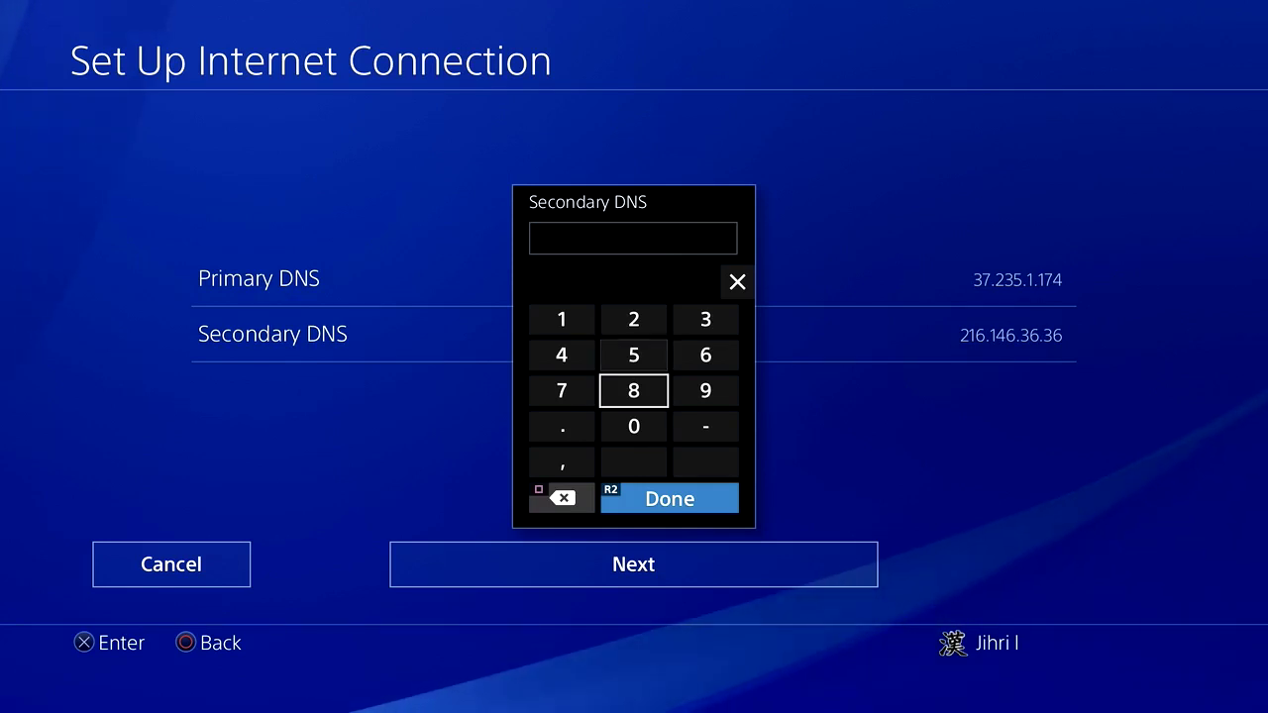
key(Up)
key(Up)
key(Left)
key(Right)
key(Right)
key(Return)
key(Down)
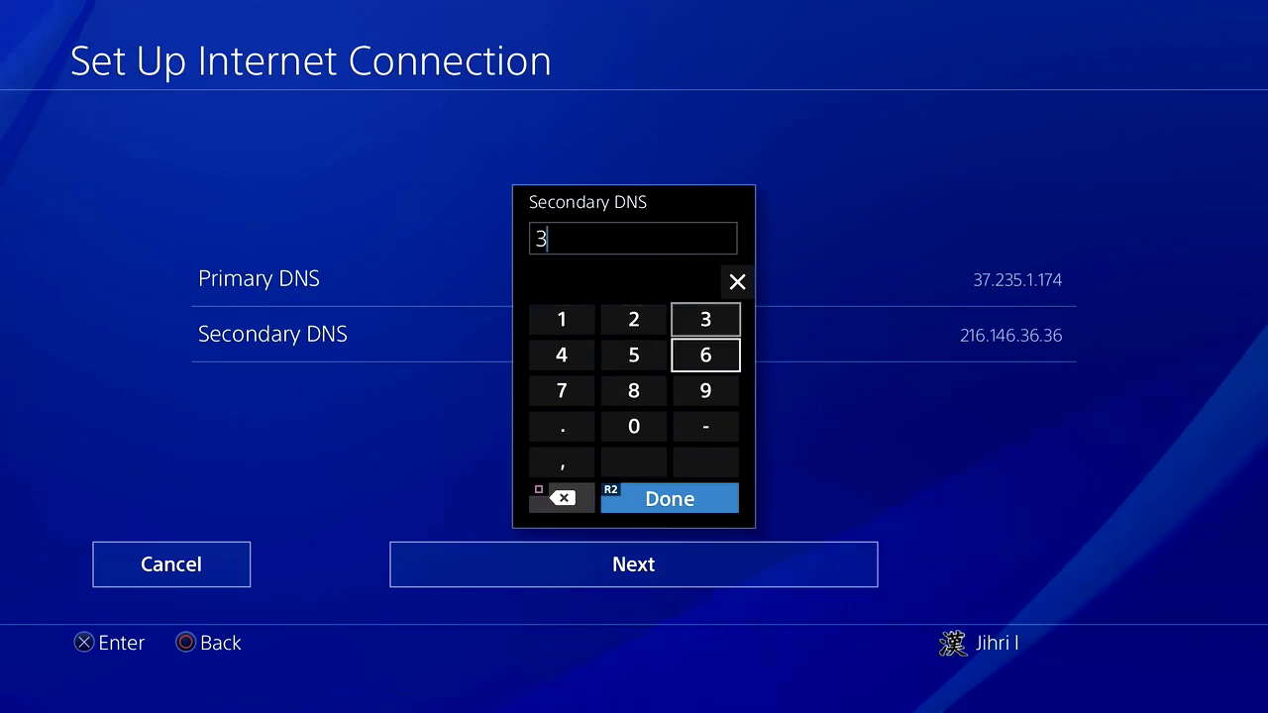
key(Down)
key(Left)
key(Left)
key(Return)
key(Down)
key(Return)
key(Right)
key(Up)
key(Up)
key(Up)
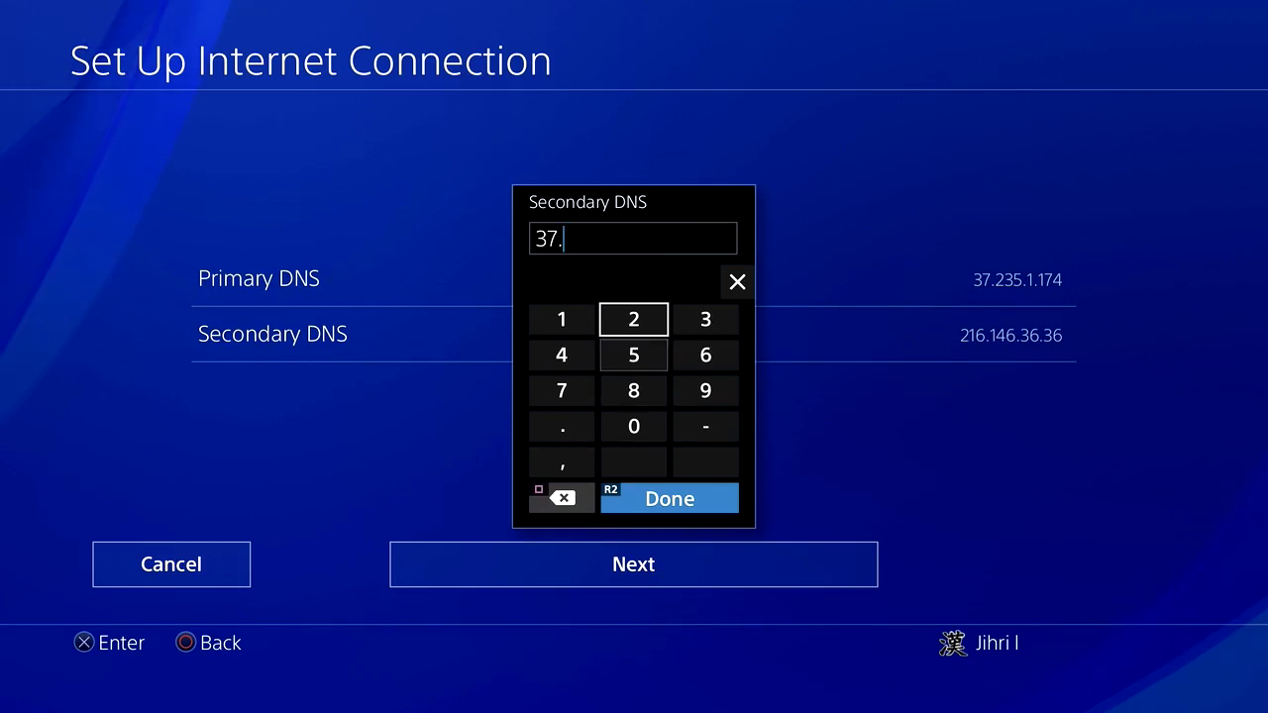
key(Return)
key(Down)
key(Down)
key(Return)
key(Down)
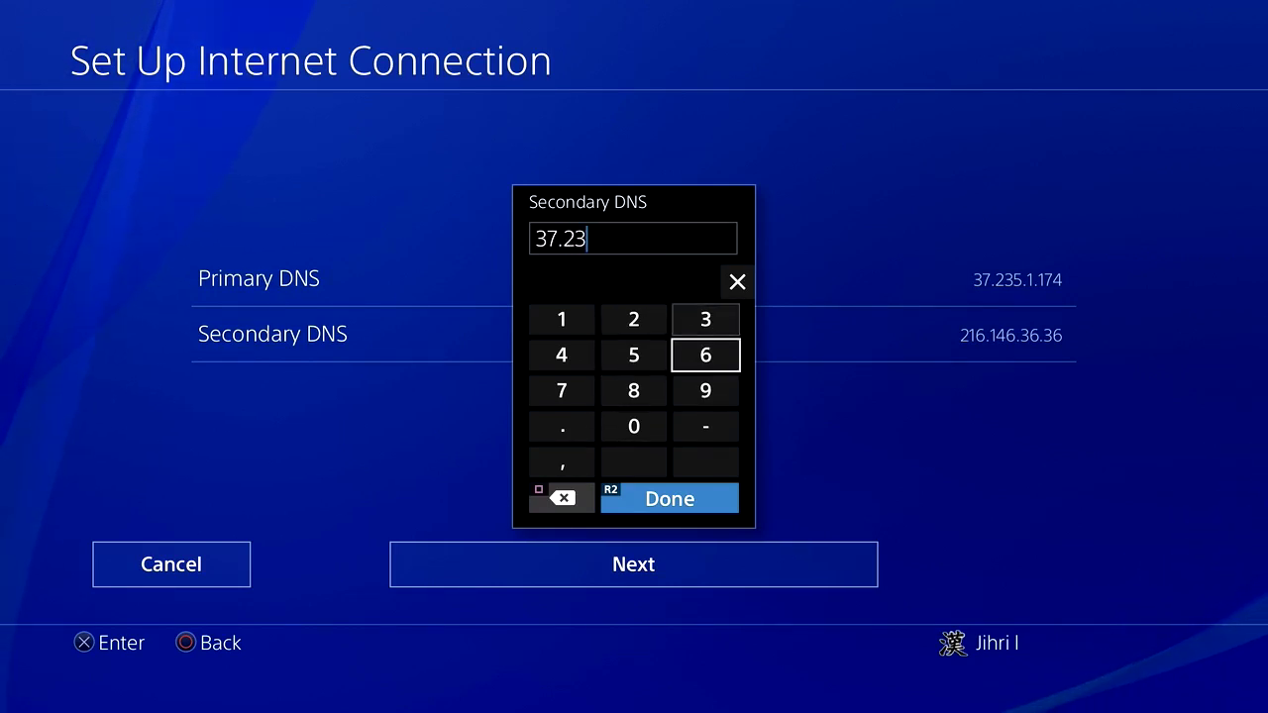
key(Left)
key(Return)
key(Down)
key(Down)
key(Left)
key(Return)
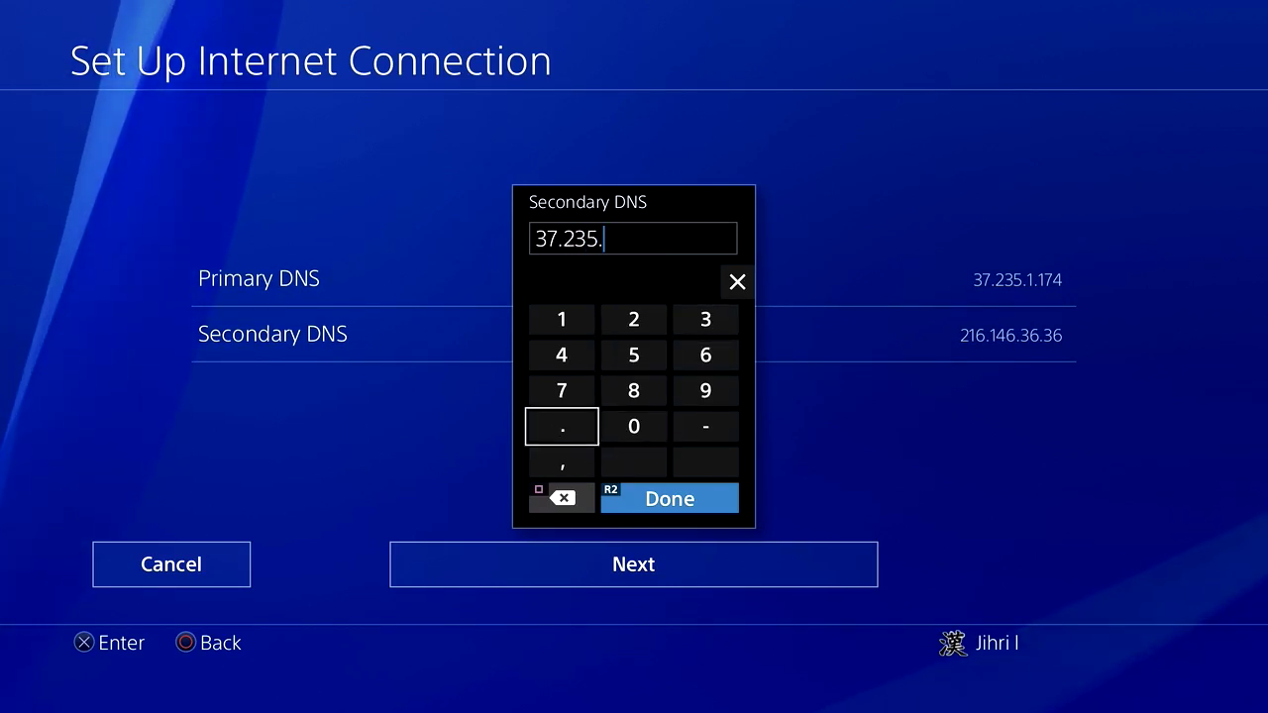
key(Up)
key(Up)
key(Right)
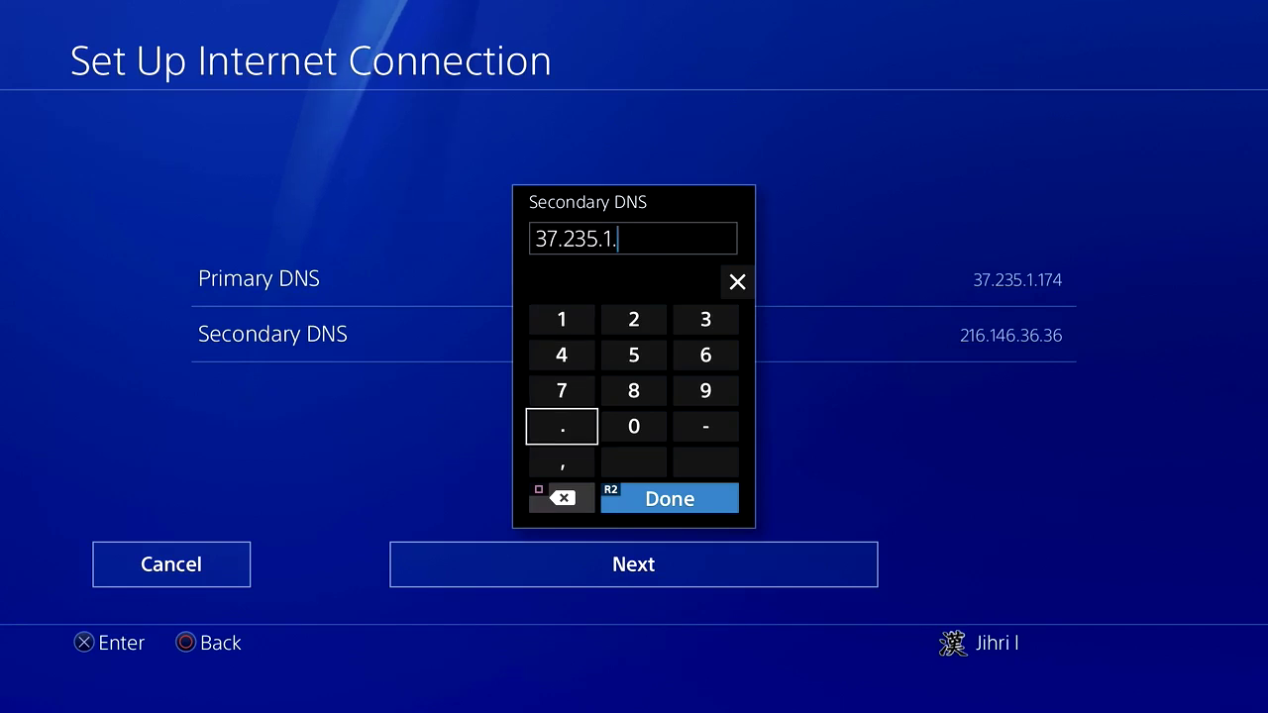
text(177)
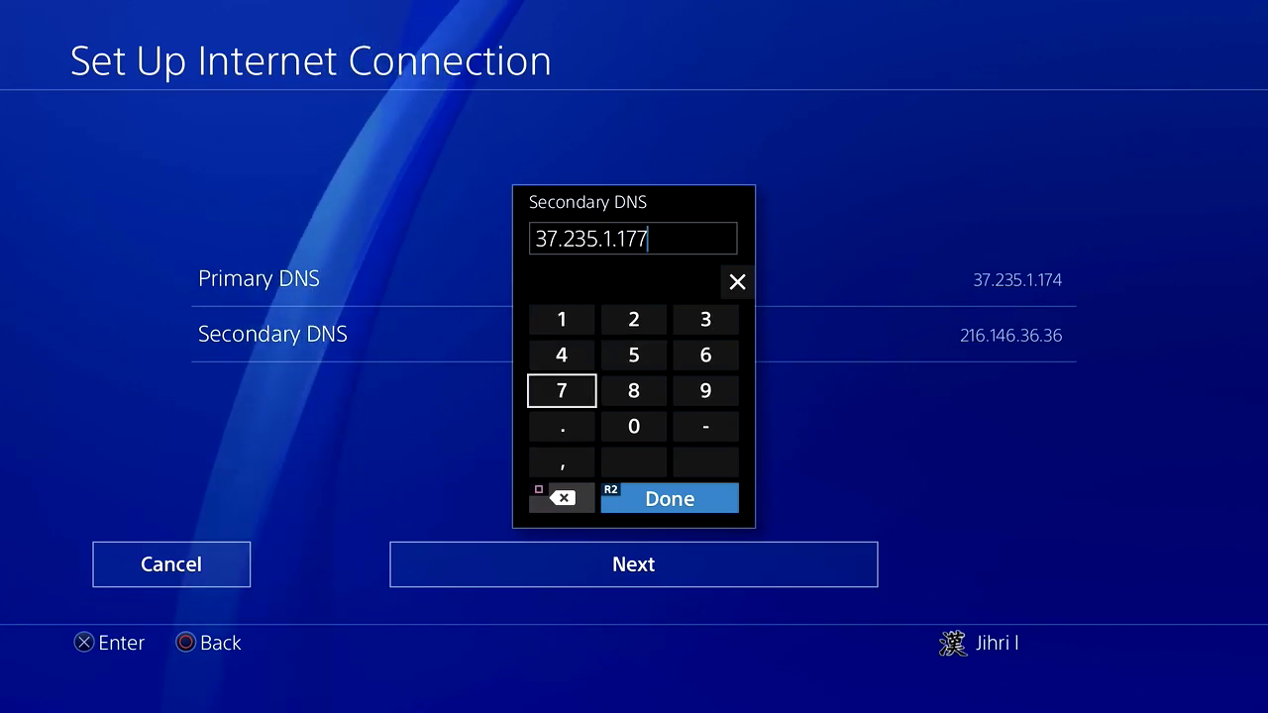
key(Return)
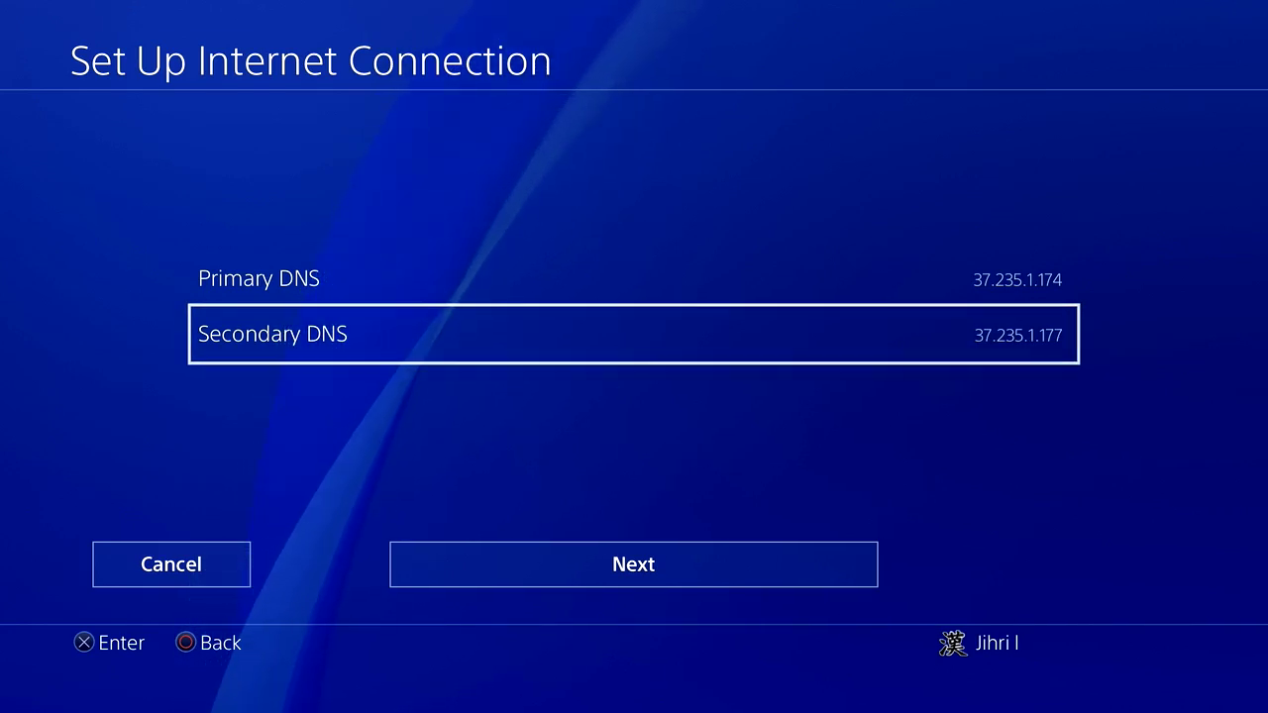
Step: Change the Primary DNS address to 64.6.64.6 and confirm the entry
key(Up)
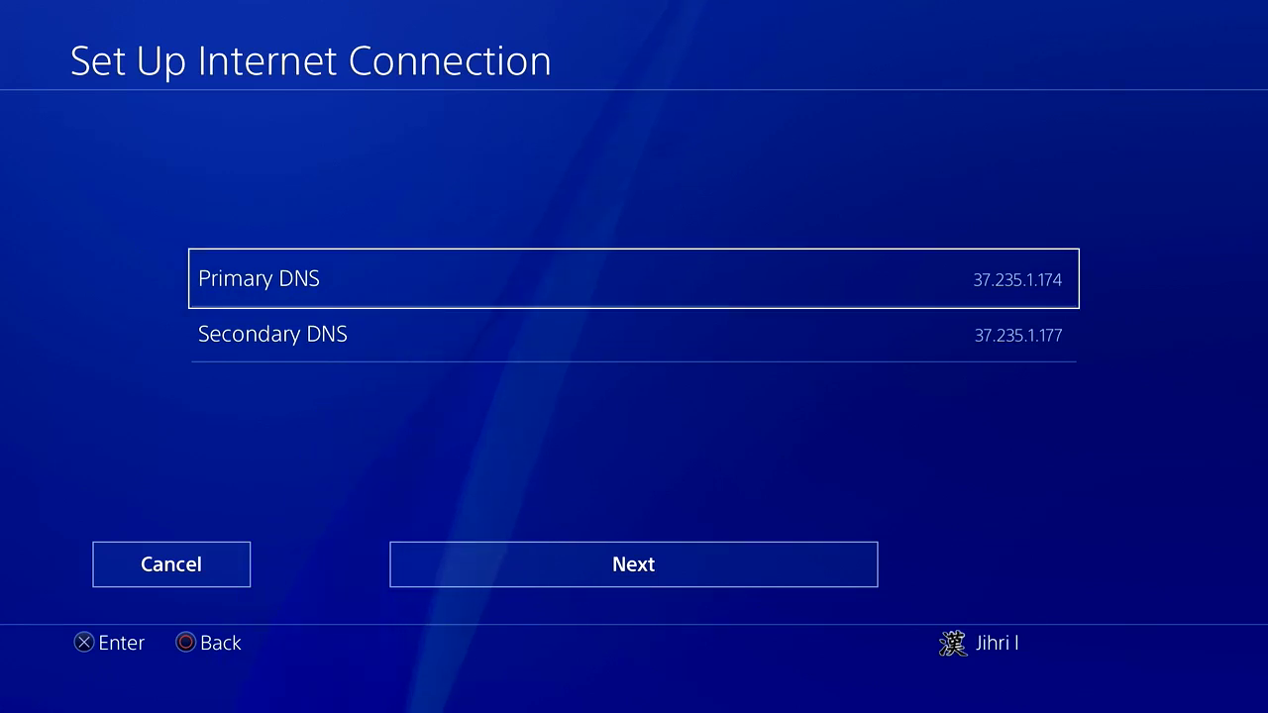
key(Return)
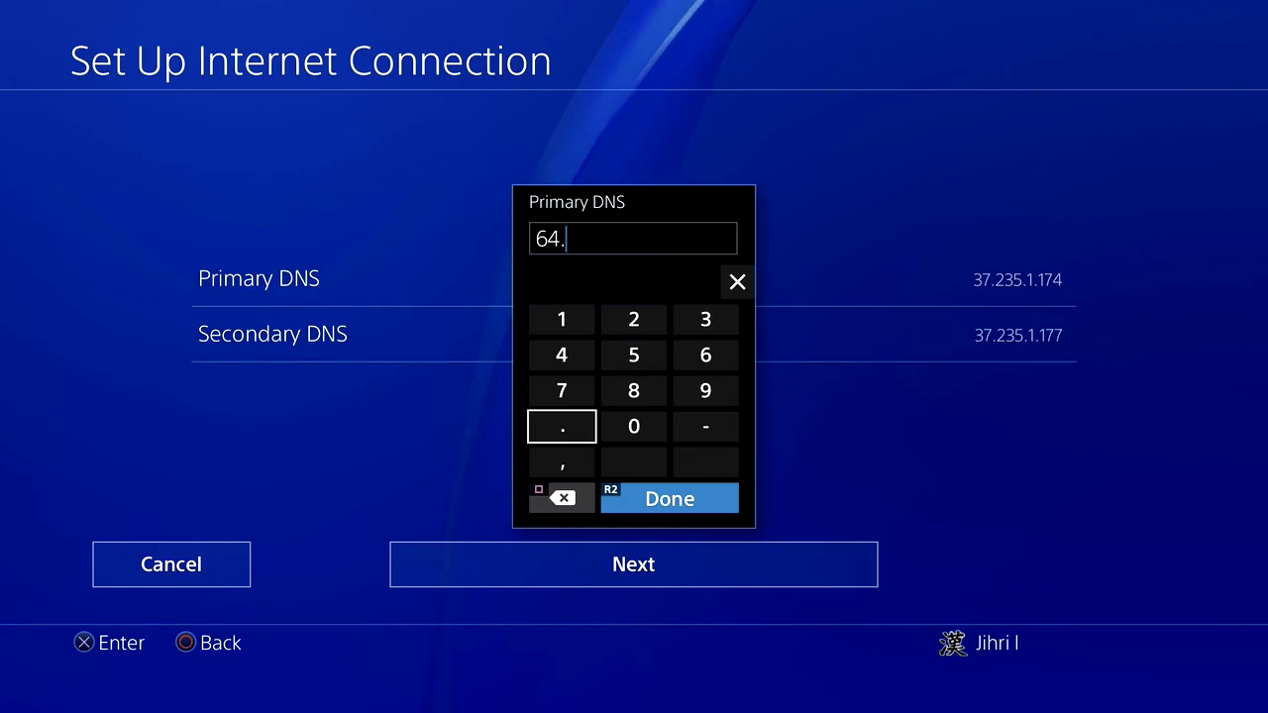
text(6)
key(Down)
key(Down)
key(Left)
key(Left)
text(.)
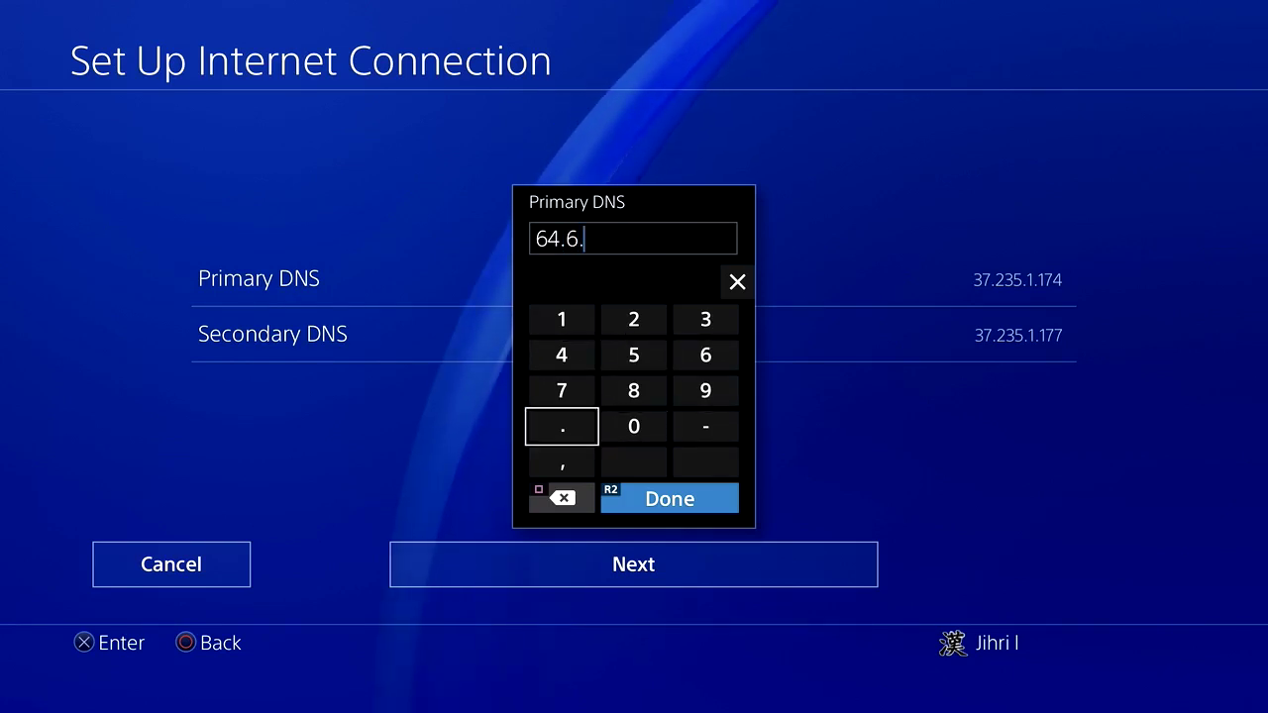
key(Up)
key(Up)
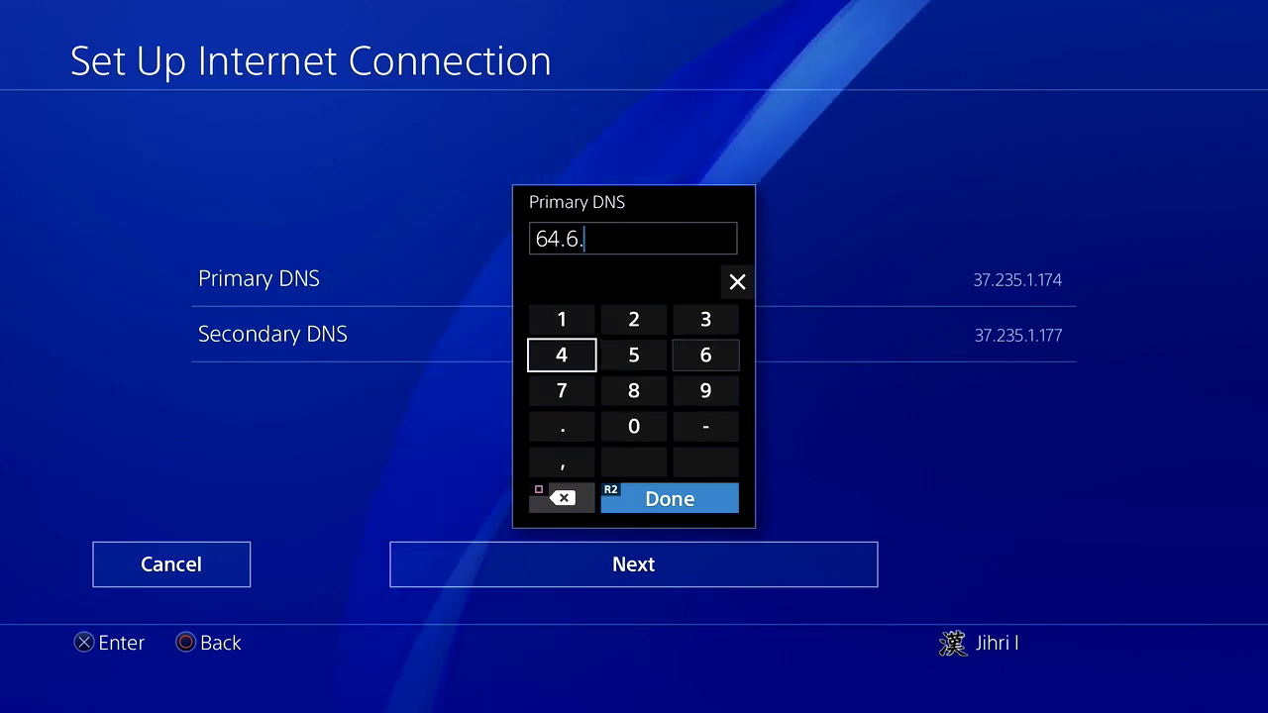
key(Right)
key(Right)
text(6)
key(Left)
key(Left)
text(4)
key(Down)
key(Down)
text(.)
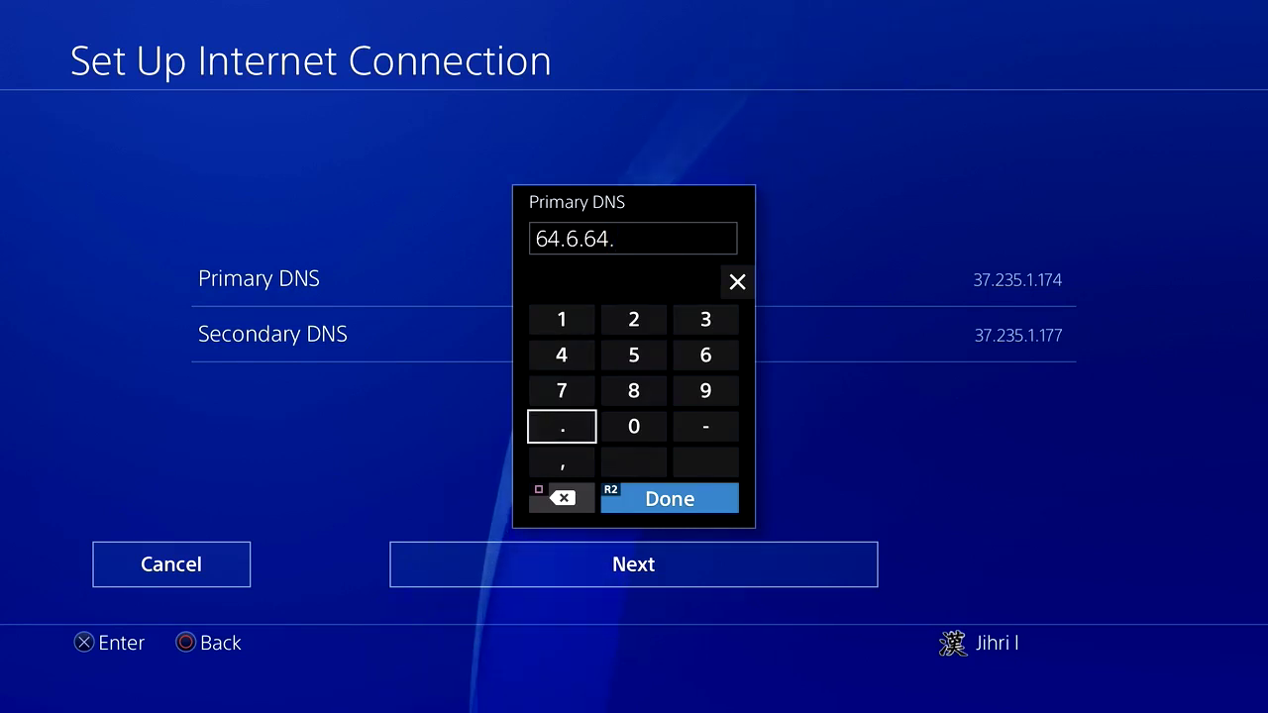
key(Up)
key(Up)
key(Right)
key(Right)
text(6)
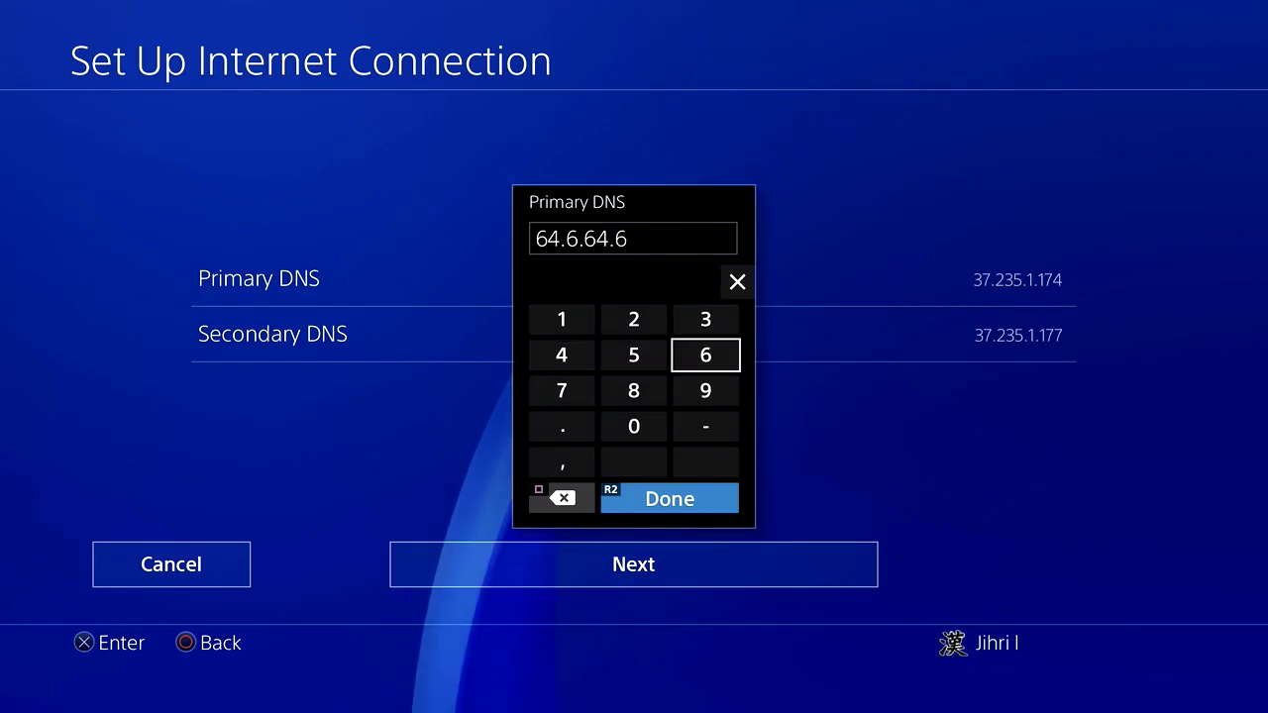
key(Return)
Step: Change the Secondary DNS address to 64.6.65.6 and confirm the entry
key(Down)
key(Return)
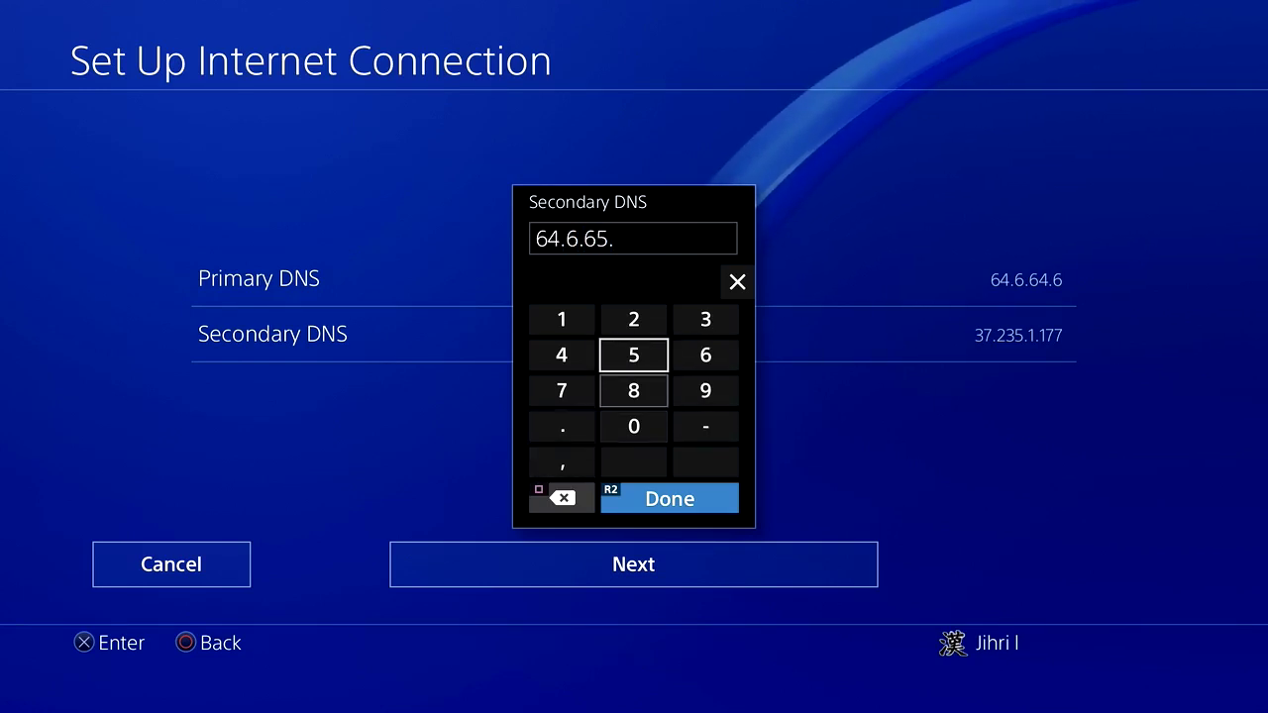
key(Return)
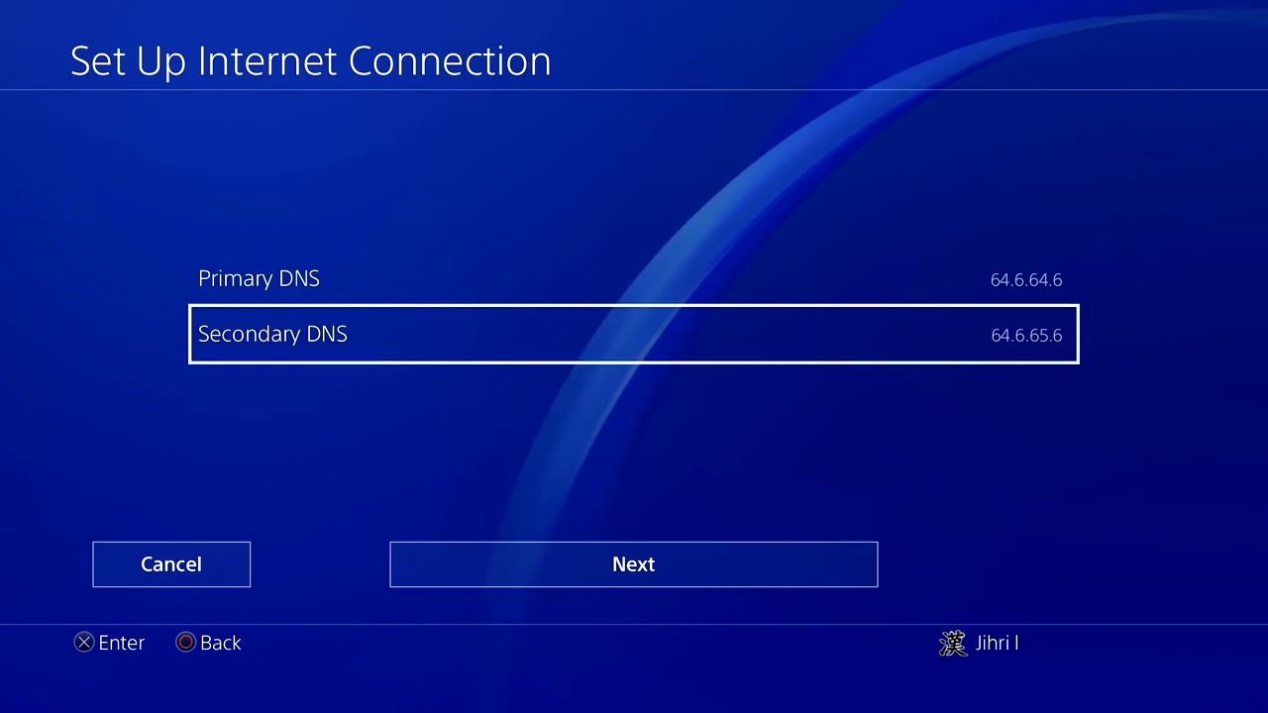
Step: Change the Primary DNS address to 77.88.8.8 and confirm the entry
key(Up)
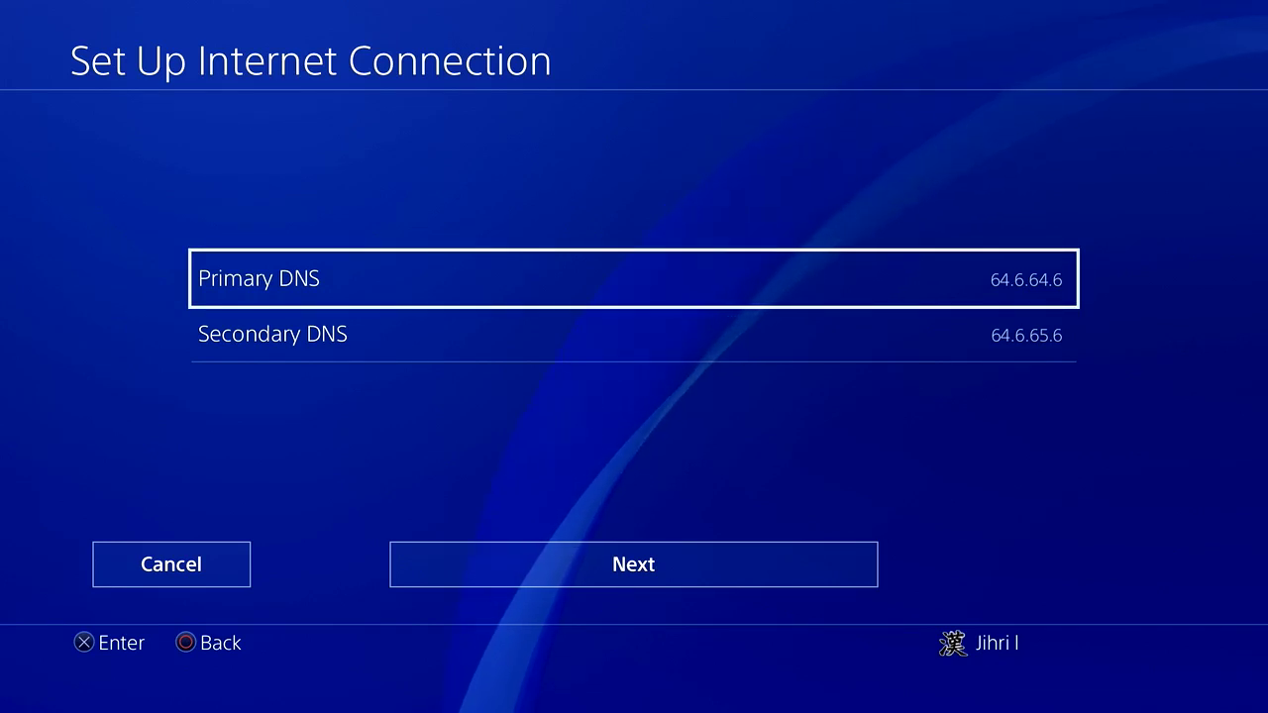
key(Return)
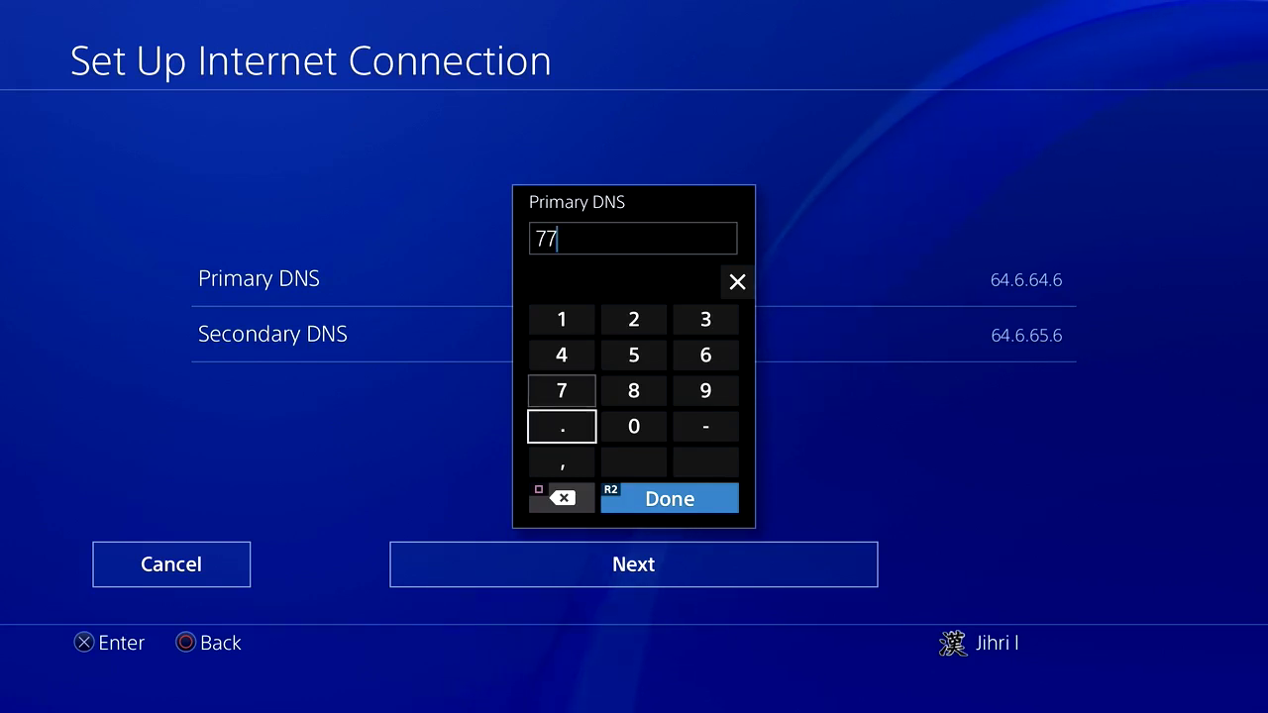
key(Right)
key(Up)
key(Up)
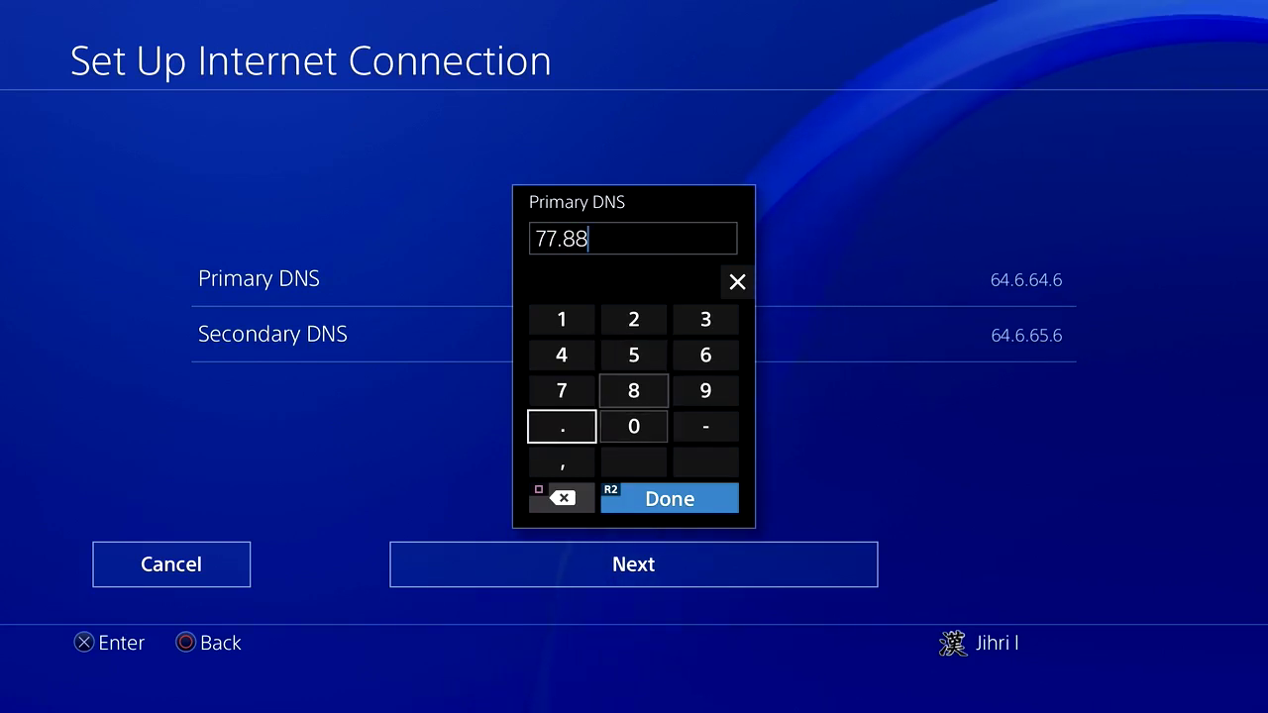
key(Right)
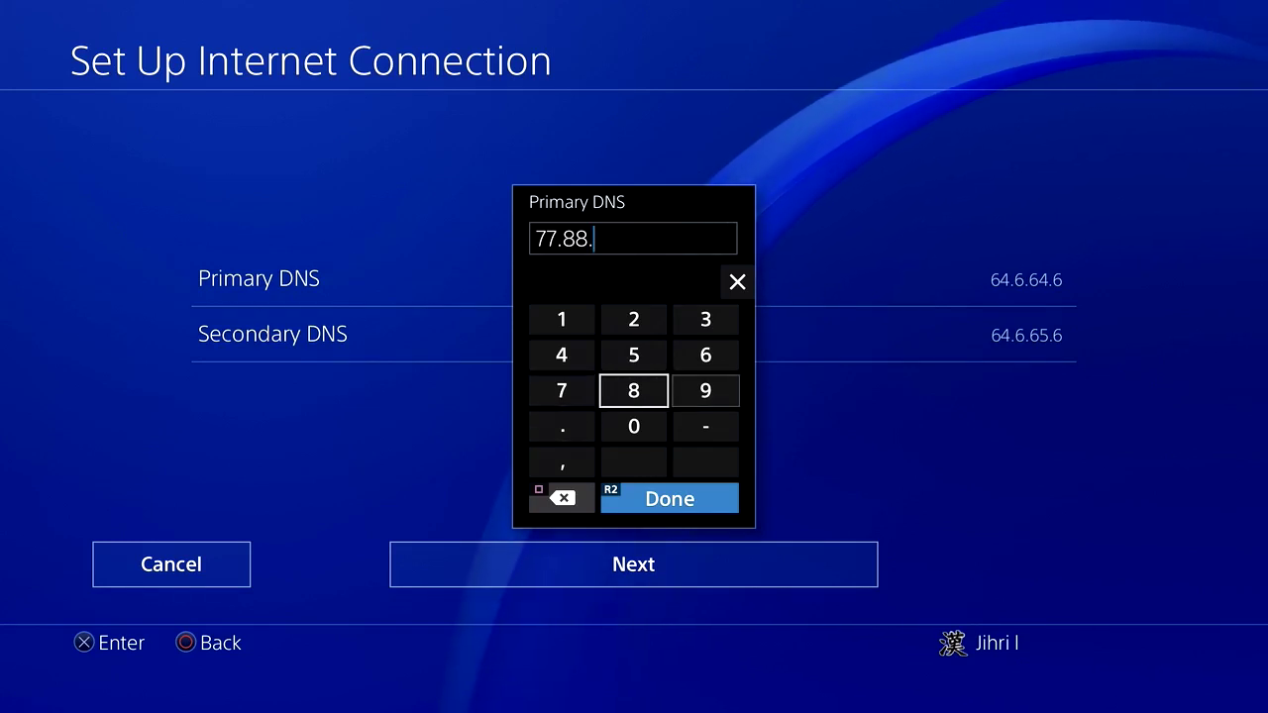
key(Return)
key(Down)
key(Left)
key(Return)
key(Up)
key(Up)
key(Up)
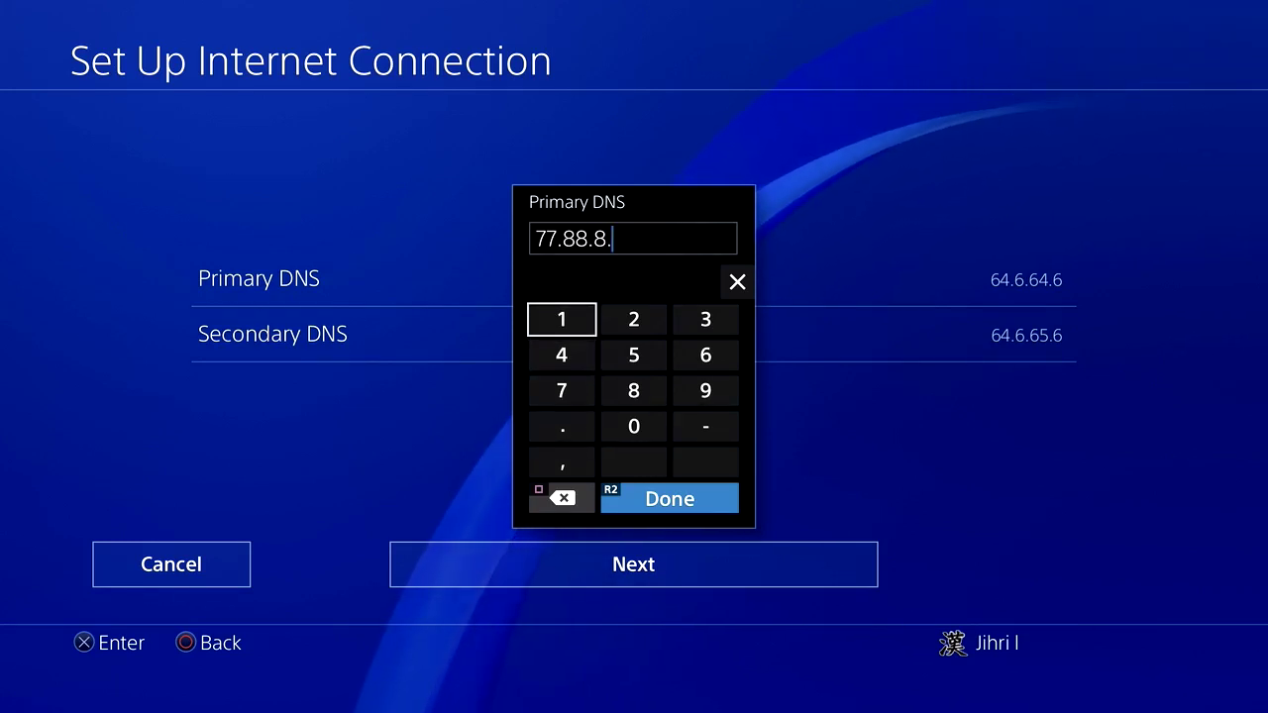
key(Right)
key(Down)
key(Right)
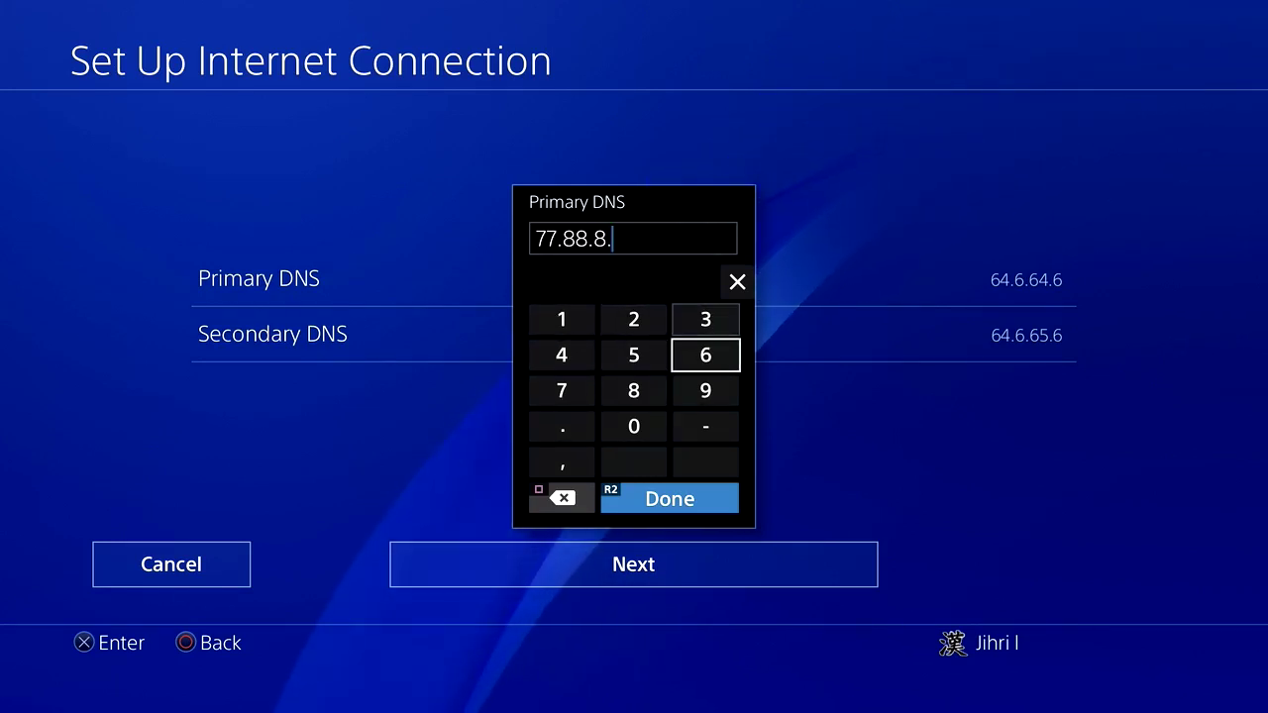
key(Down)
key(Left)
key(Return)
key(Down)
key(Left)
key(Return)
Step: Replace the Secondary DNS address with 77.88.8.1 and confirm the entry
key(Down)
key(Return)
key(BackSpace)
key(BackSpace)
key(BackSpace)
key(BackSpace)
key(BackSpace)
key(BackSpace)
key(BackSpace)
key(BackSpace)
key(BackSpace)
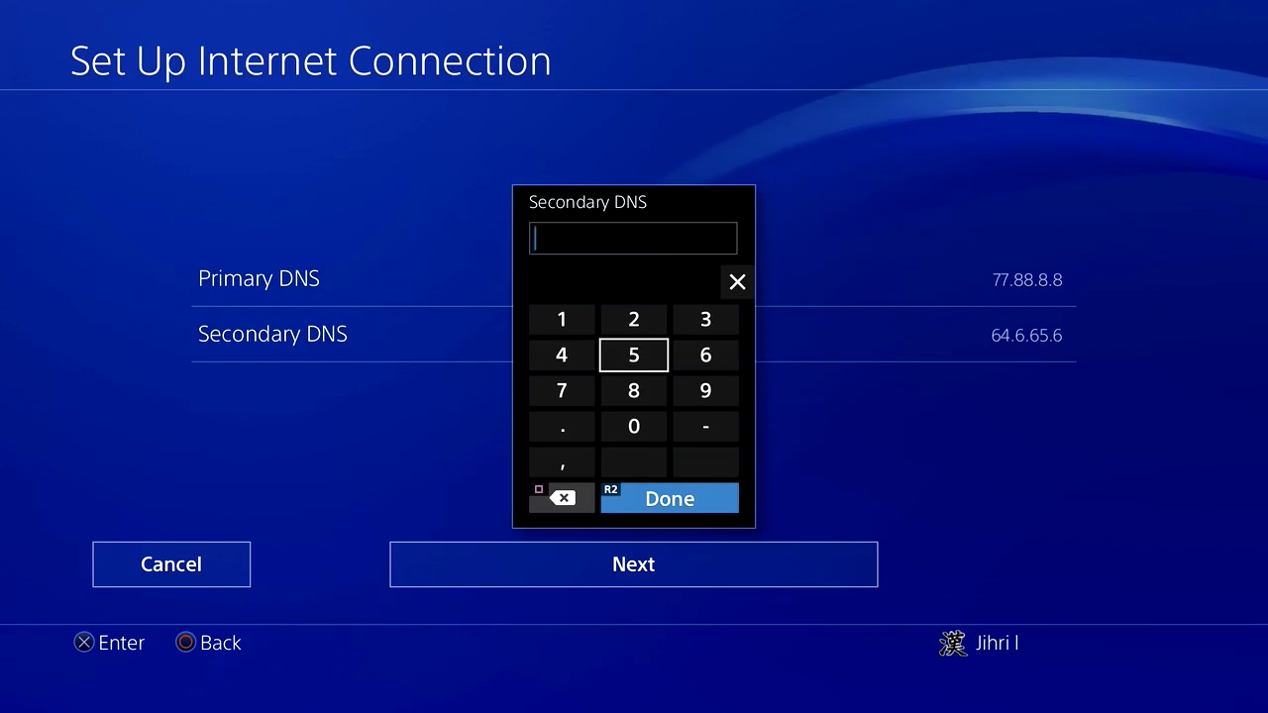
key(Down)
key(Left)
key(Right)
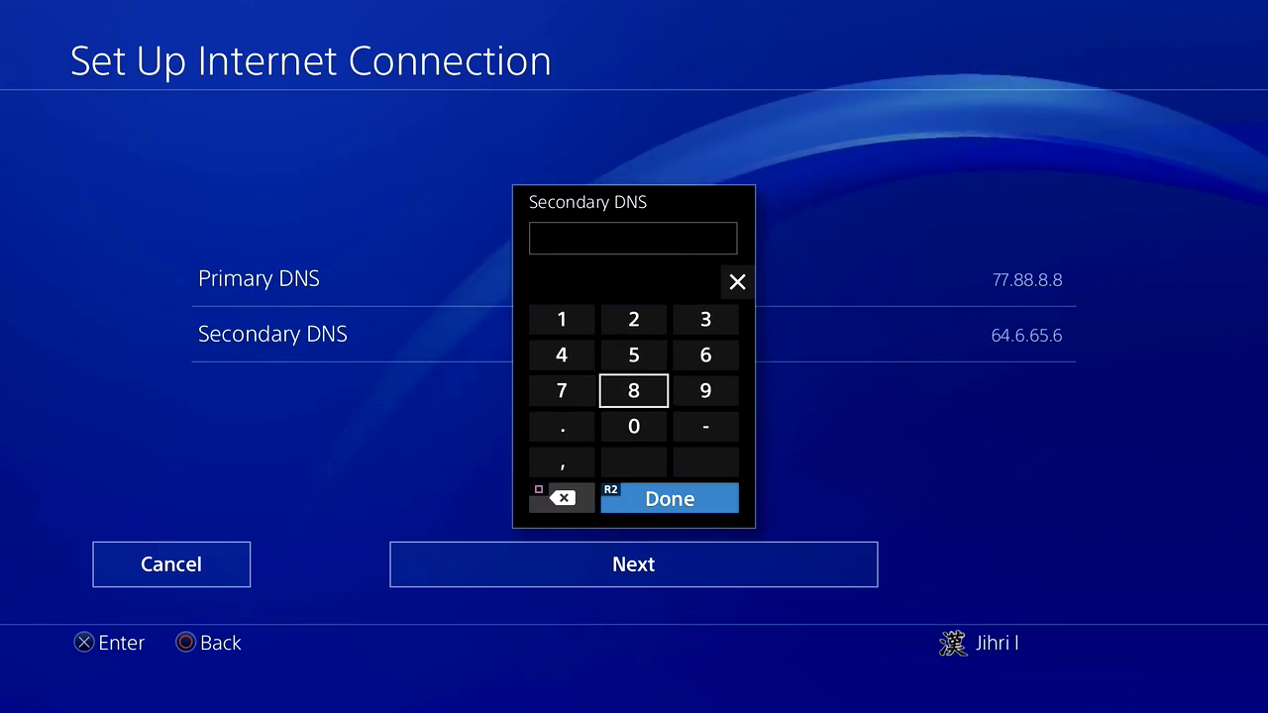
key(Up)
key(Right)
key(Up)
key(Left)
key(Down)
key(Down)
key(Left)
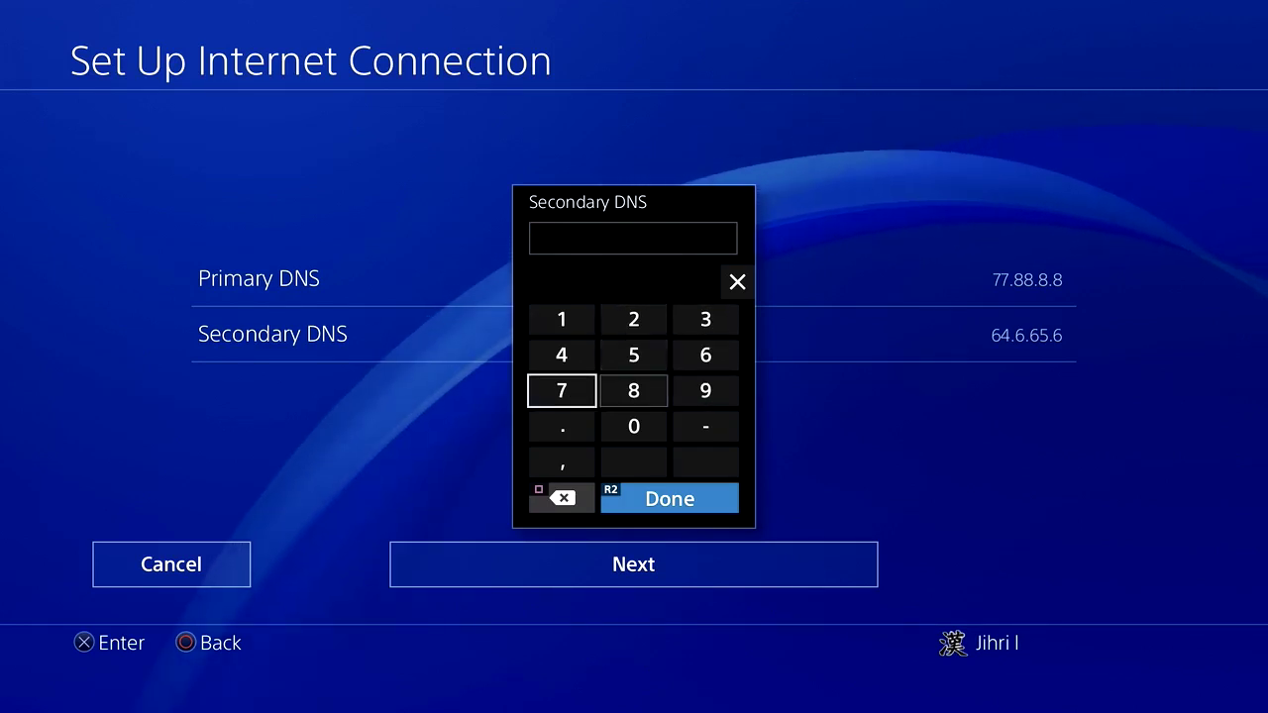
text(77)
key(Down)
text(.)
key(Right)
key(Up)
key(Up)
key(Right)
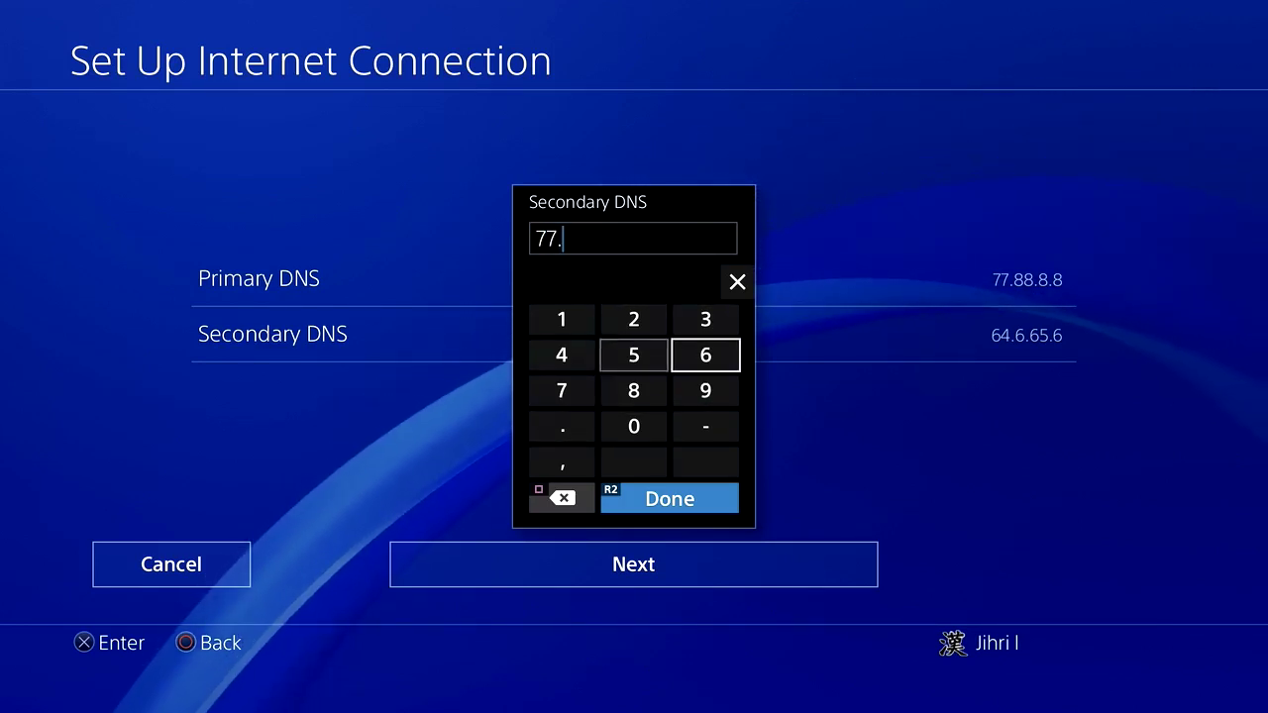
key(Left)
text(5)
key(BackSpace)
key(Down)
text(88)
key(Down)
key(Left)
text(.)
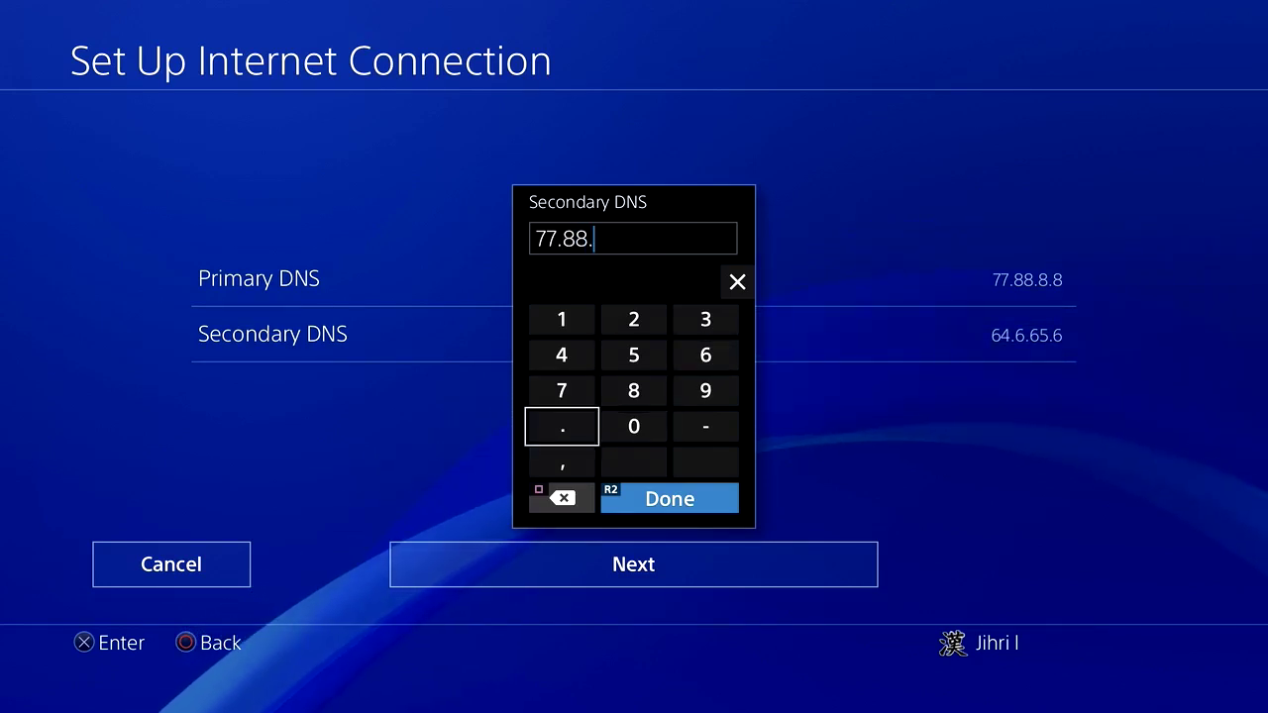
key(Right)
key(Up)
key(Up)
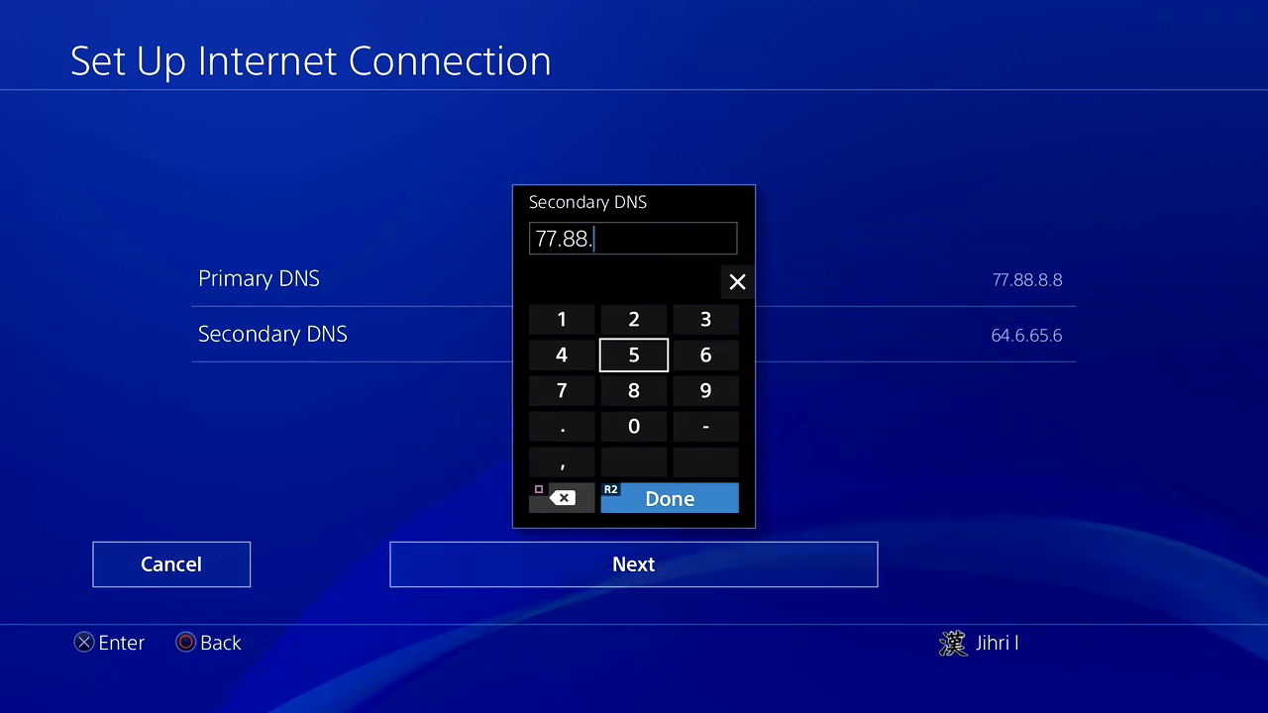
key(Down)
text(8)
key(Down)
key(Left)
text(.)
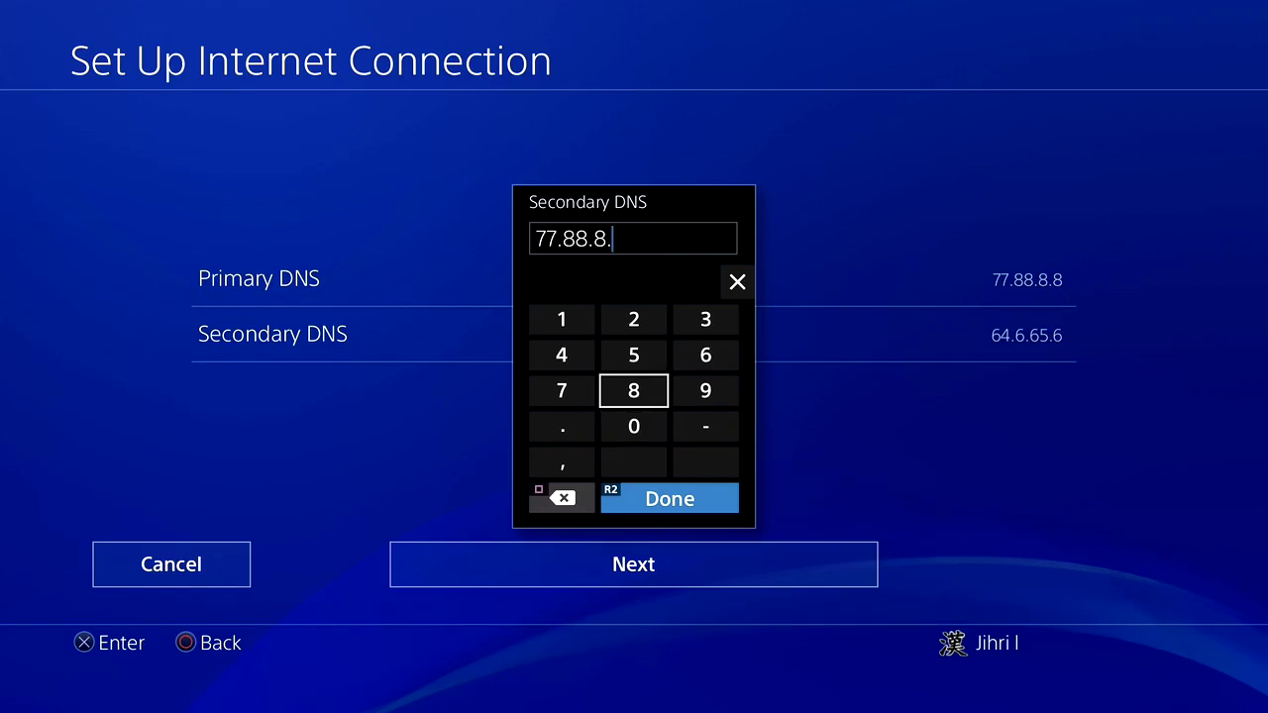
key(Return)
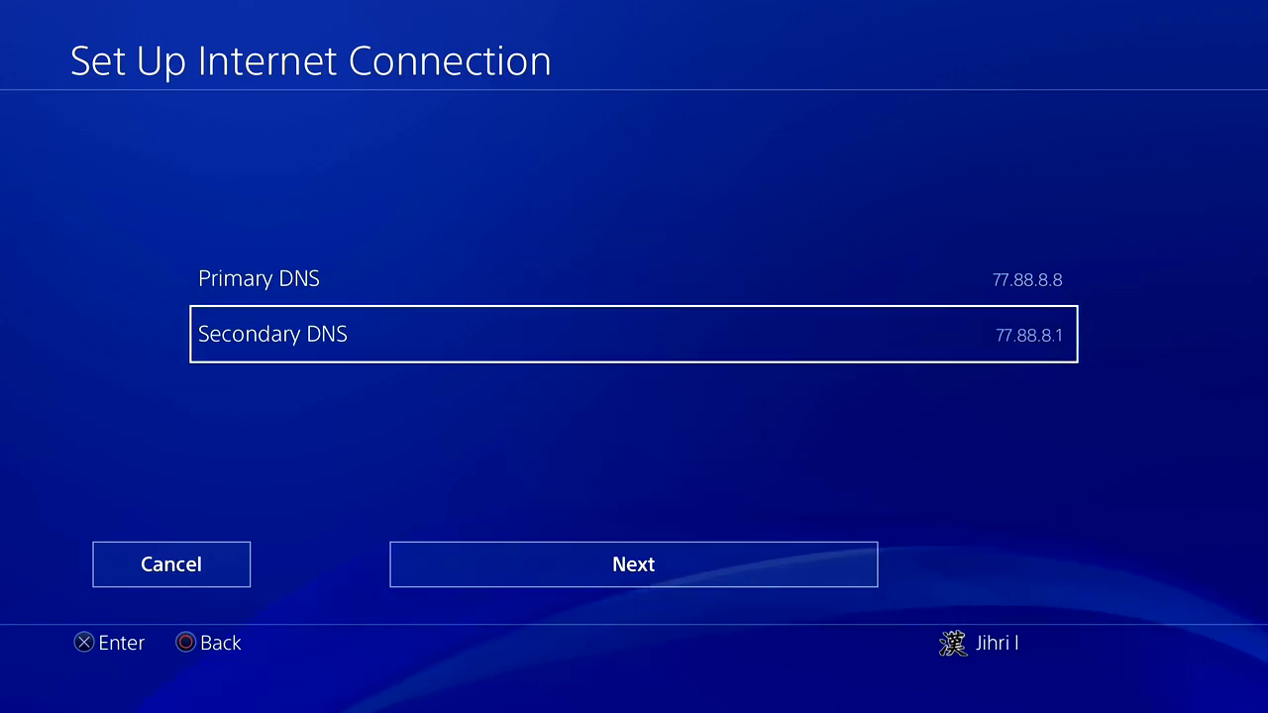
Step: Change the Primary DNS address to 208.67.220.220 and confirm the entry
key(Up)
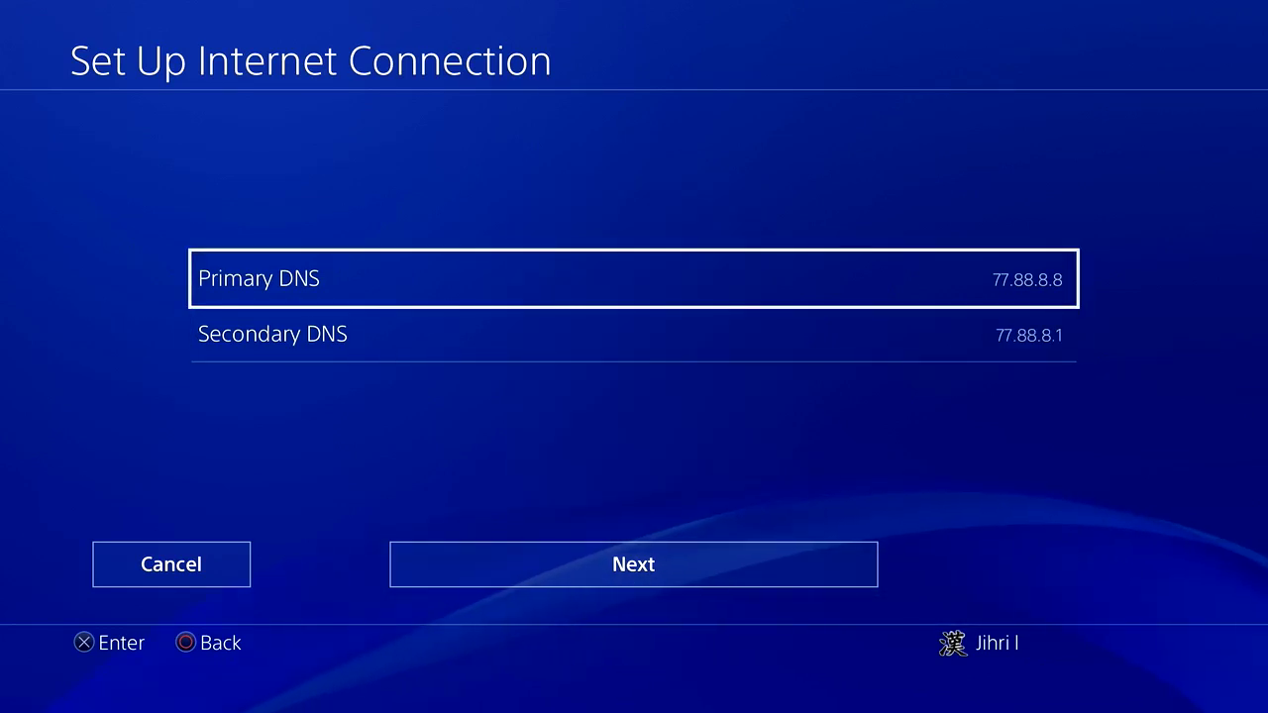
key(Return)
key(BackSpace)
key(BackSpace)
key(BackSpace)
key(BackSpace)
key(BackSpace)
key(BackSpace)
key(BackSpace)
key(BackSpace)
key(BackSpace)
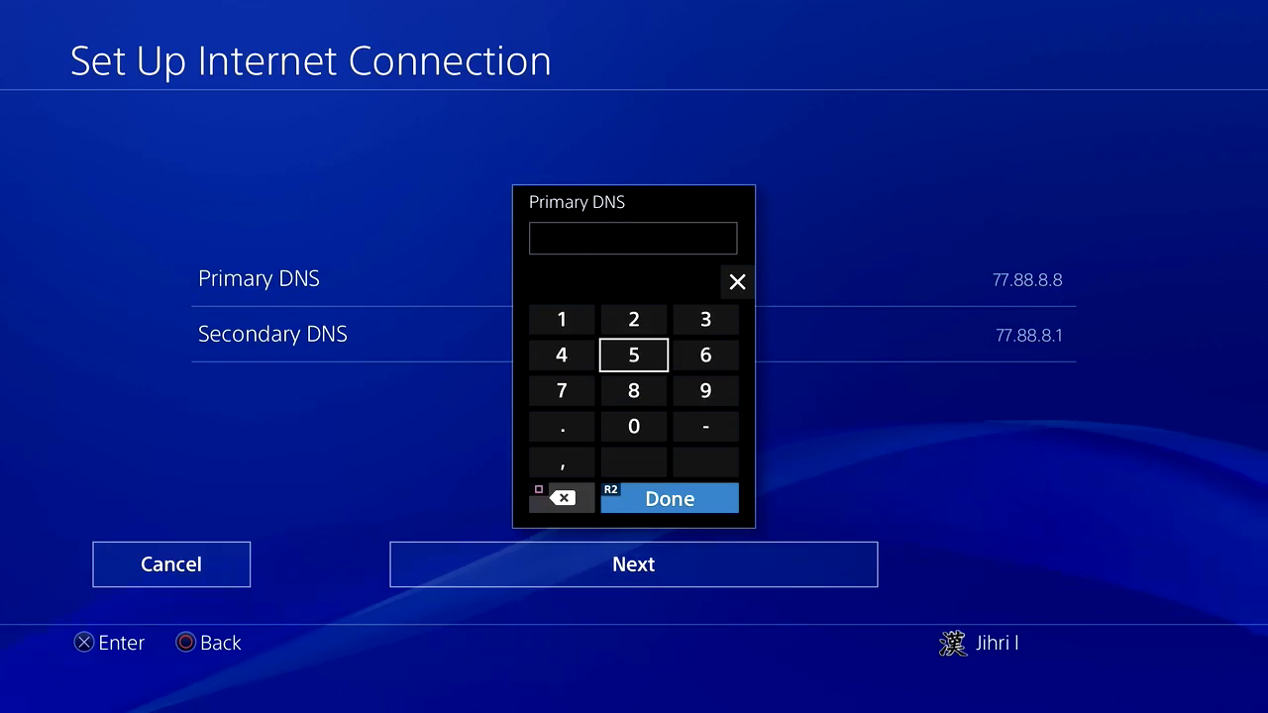
key(Down)
key(Down)
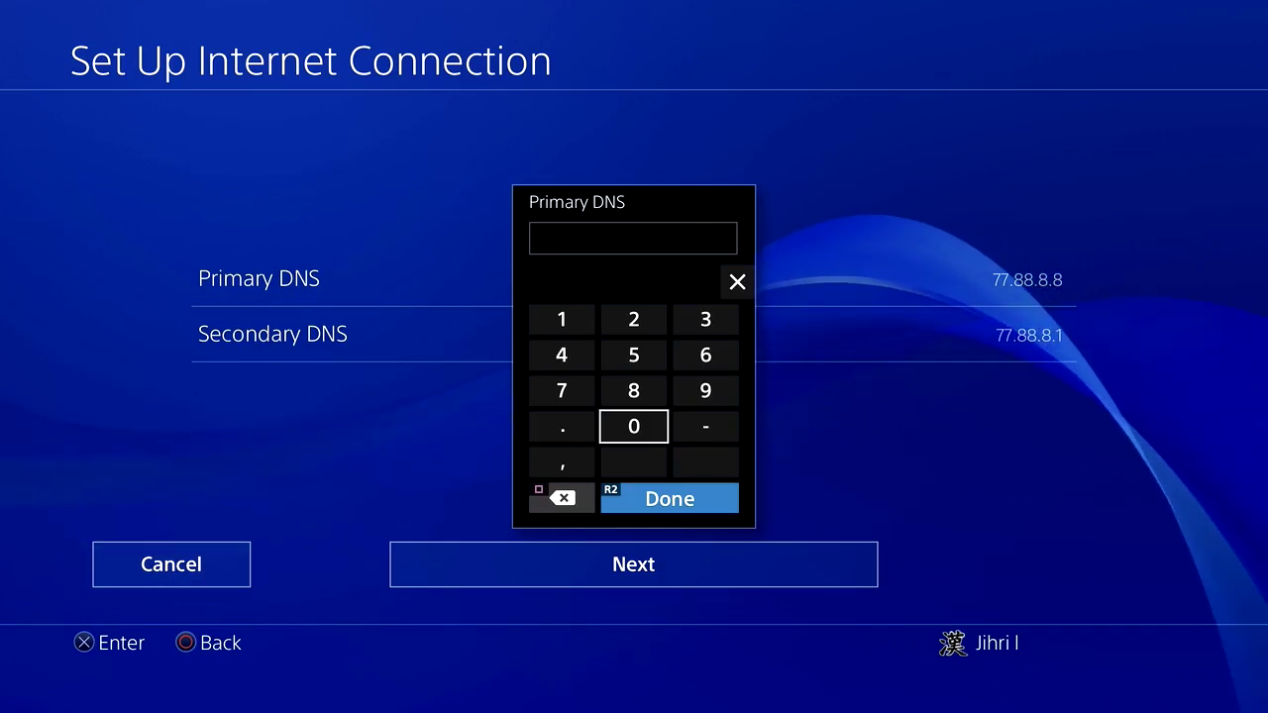
key(Up)
key(Up)
key(Up)
key(Return)
key(Down)
key(Down)
key(Down)
key(Return)
key(Up)
key(Up)
key(Right)
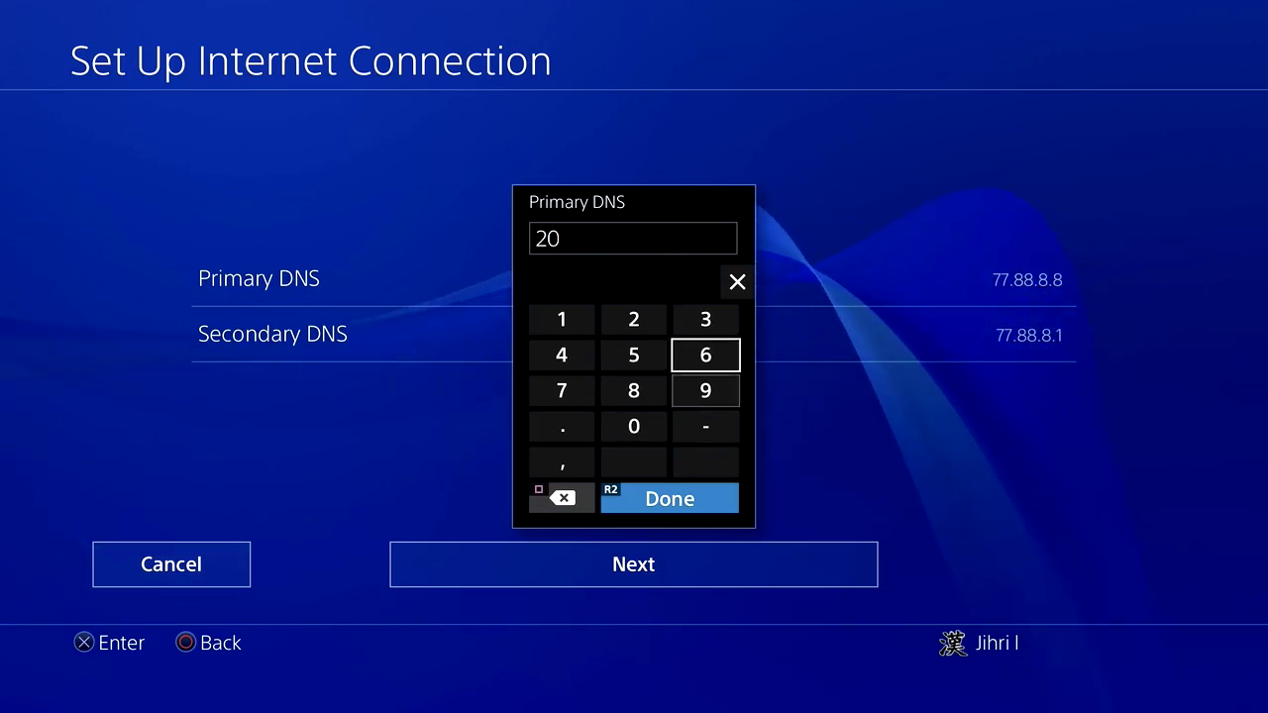
key(Down)
key(Left)
key(Return)
key(Down)
key(Left)
key(Return)
key(Right)
key(Up)
key(Up)
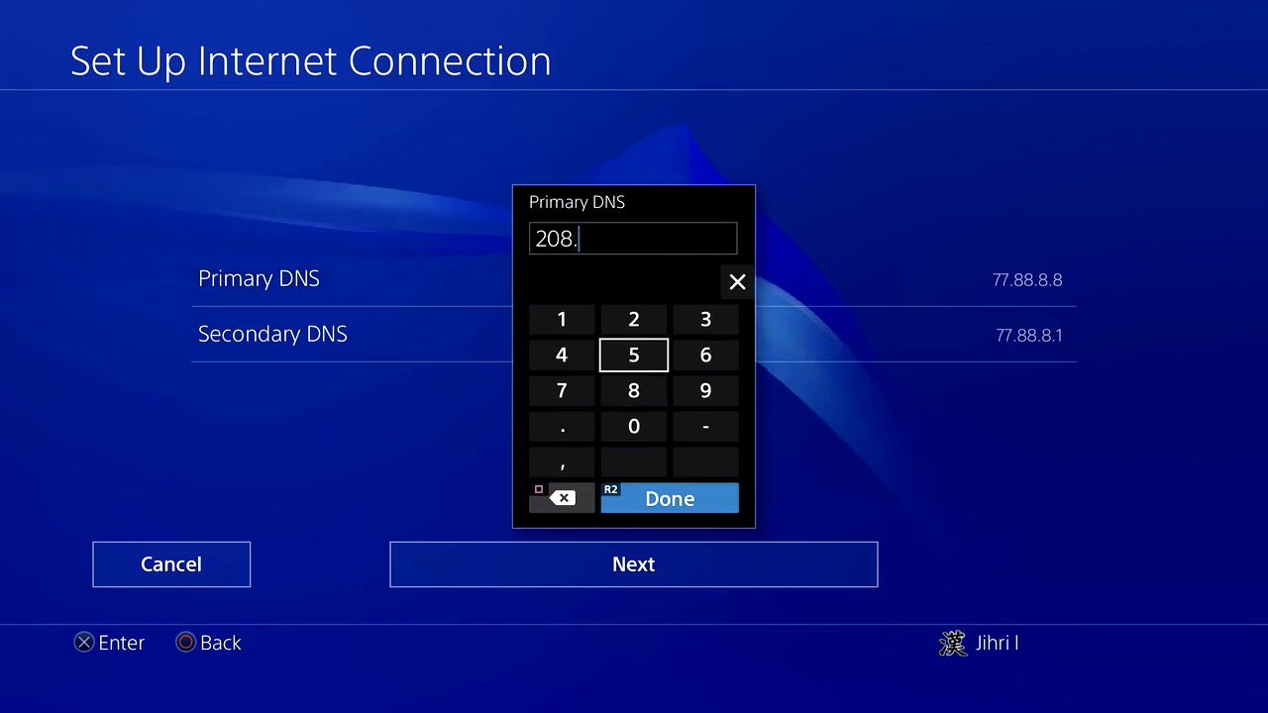
key(Down)
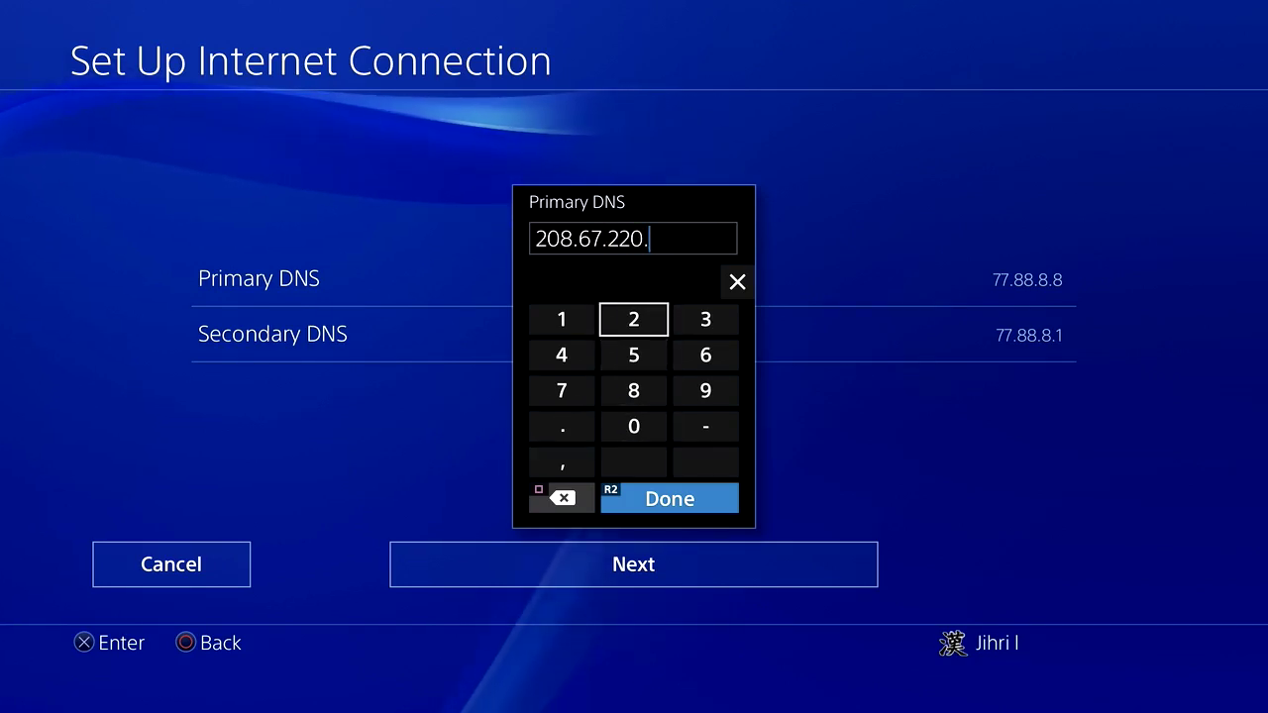
text(220)
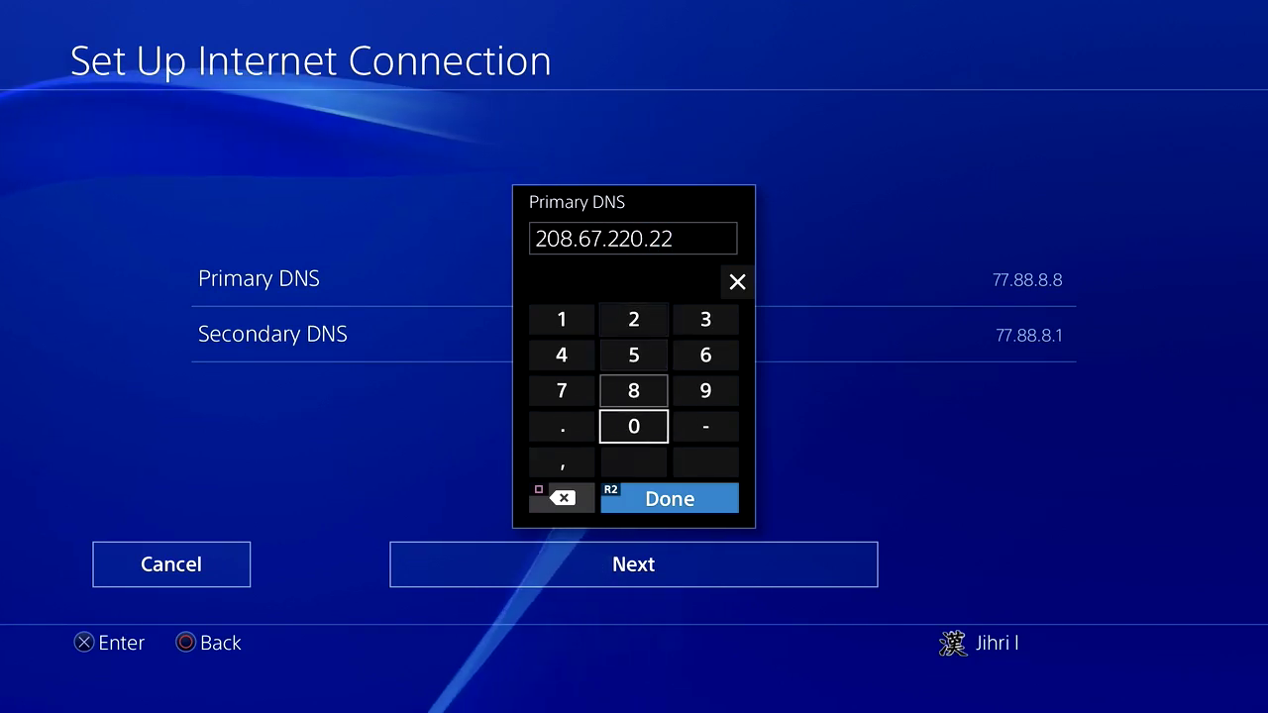
key(Return)
Step: Change the Secondary DNS address to 208.67.222.222 and confirm the entry
key(Down)
key(Return)
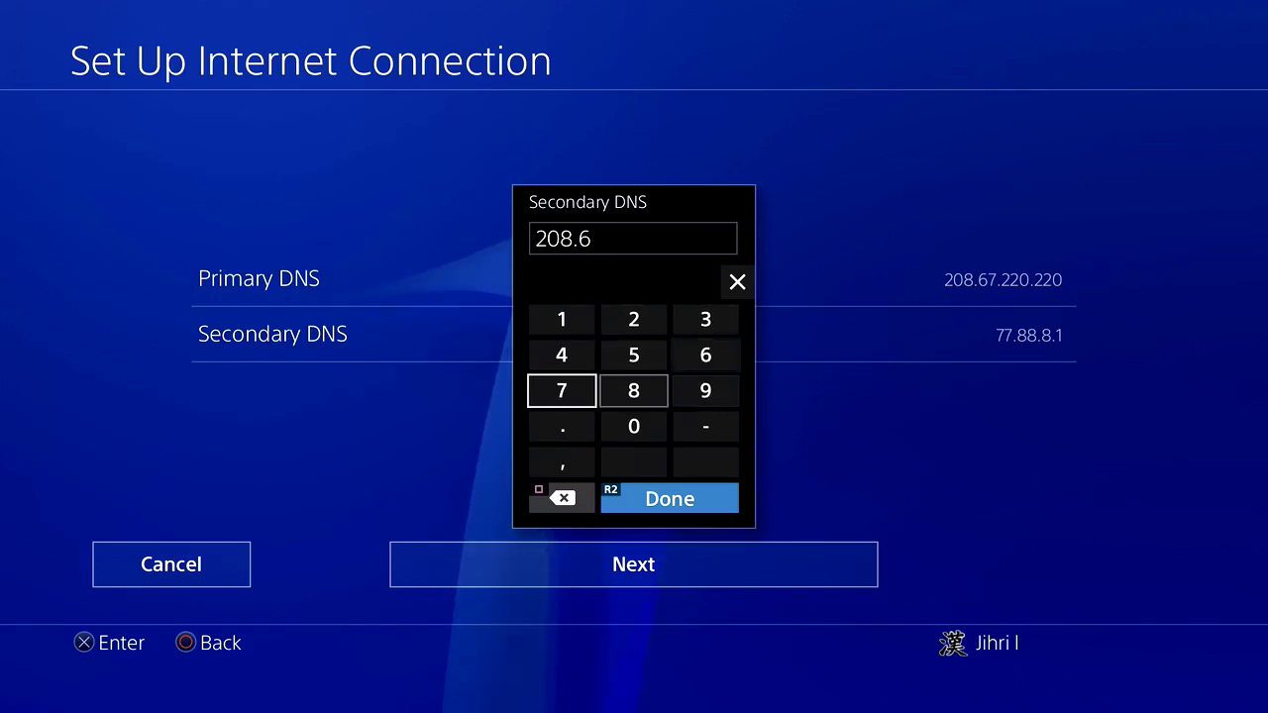
text(208.67.)
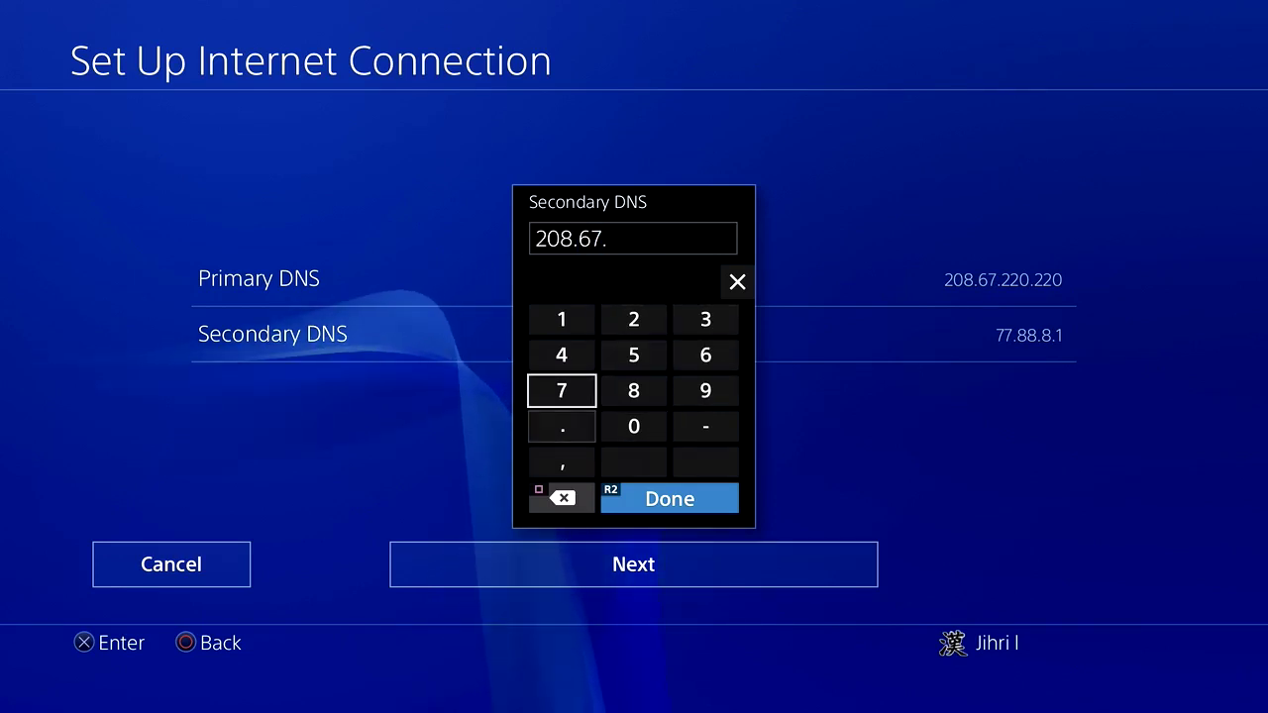
text(222)
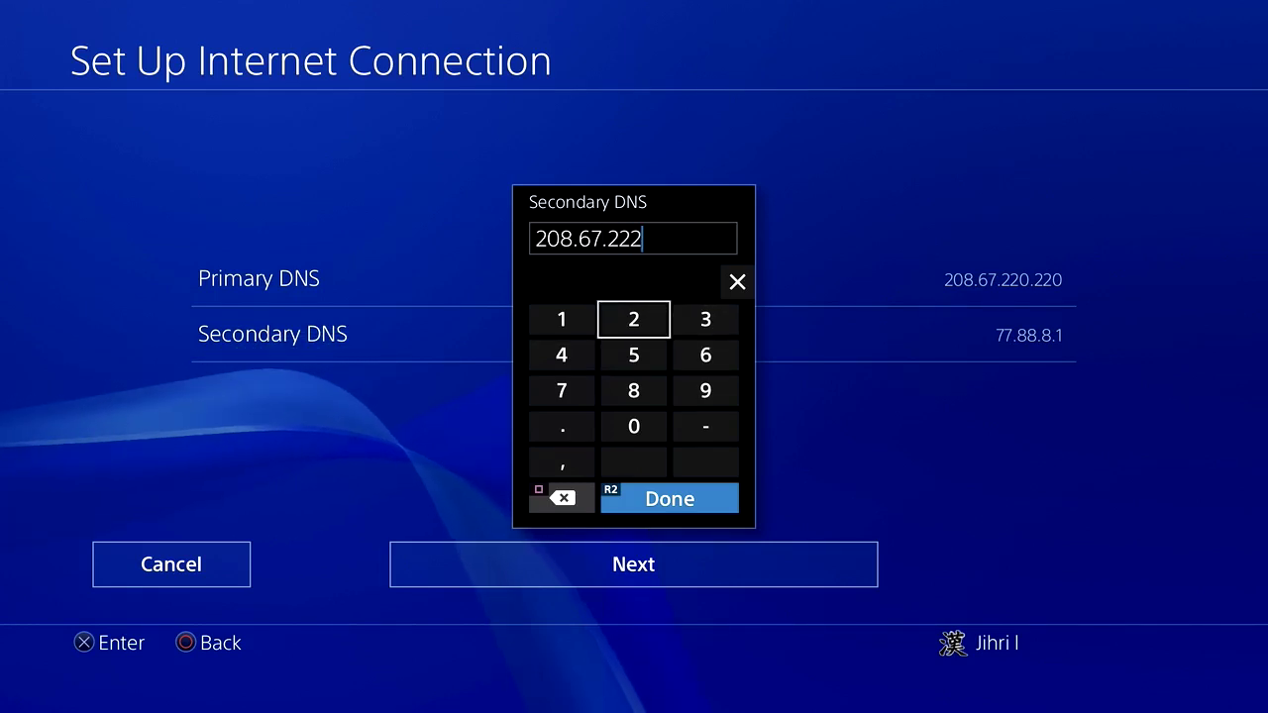
text(.2)
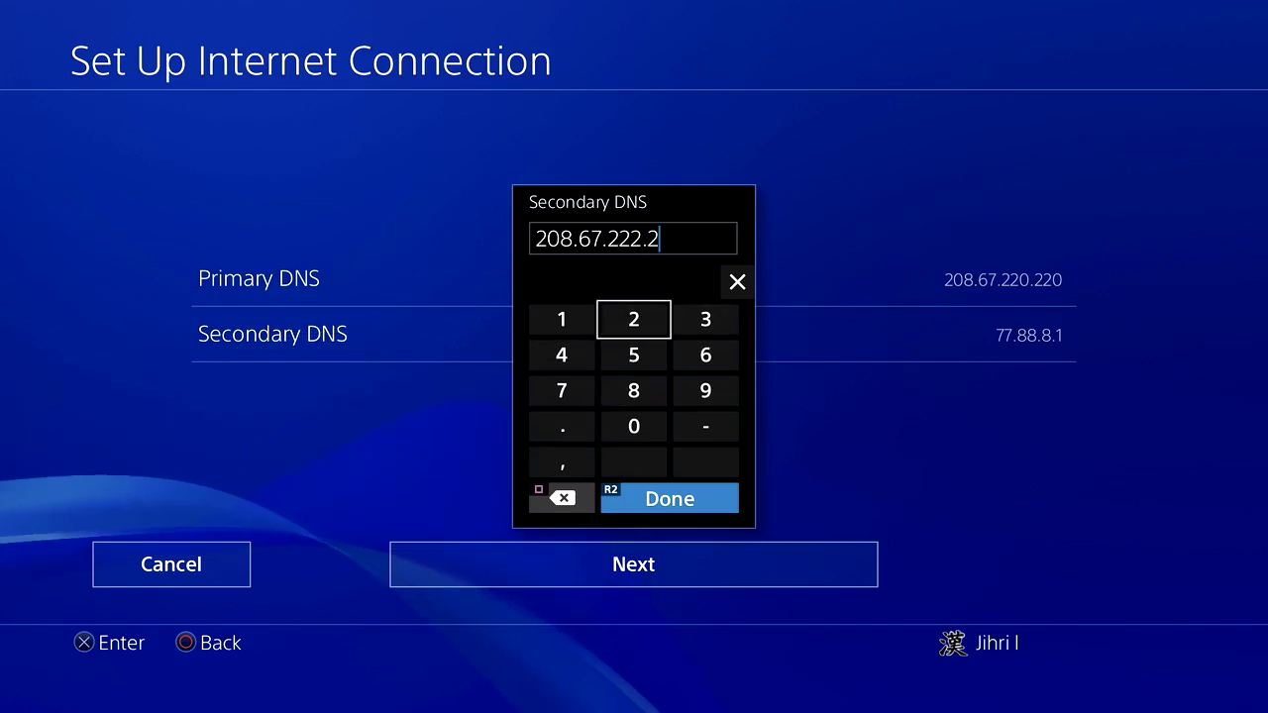
text(22)
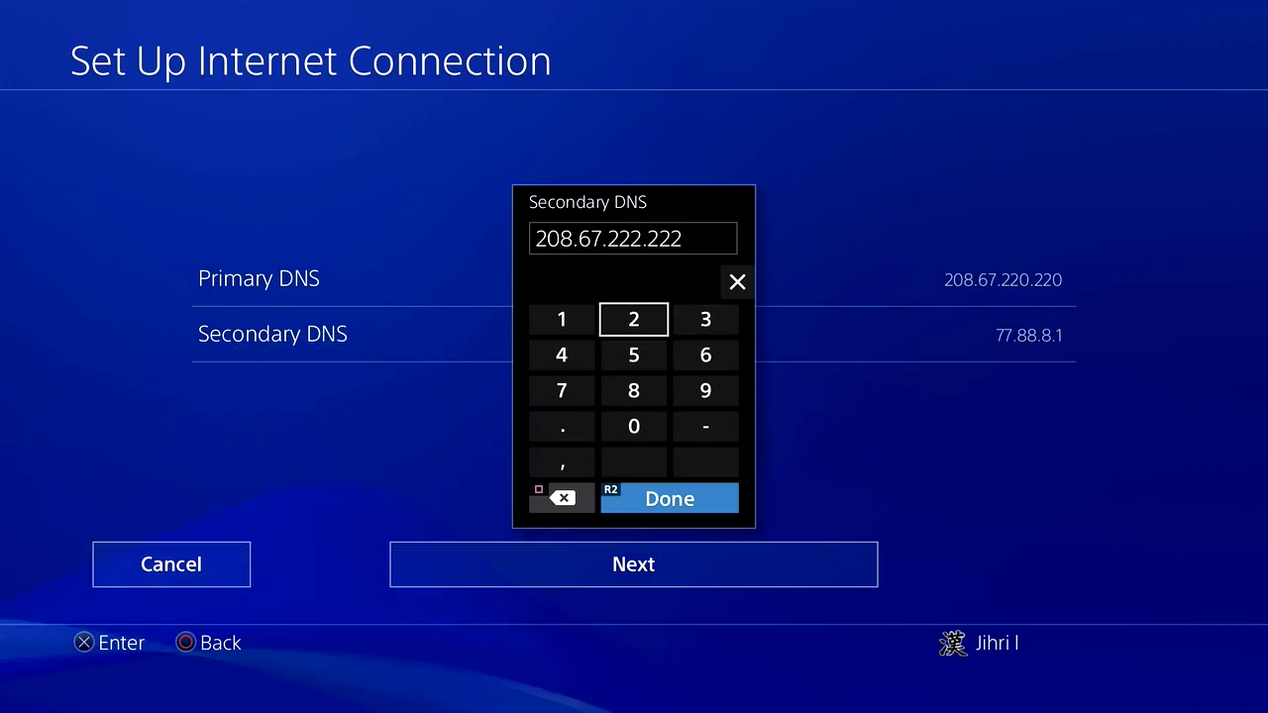
key(Return)
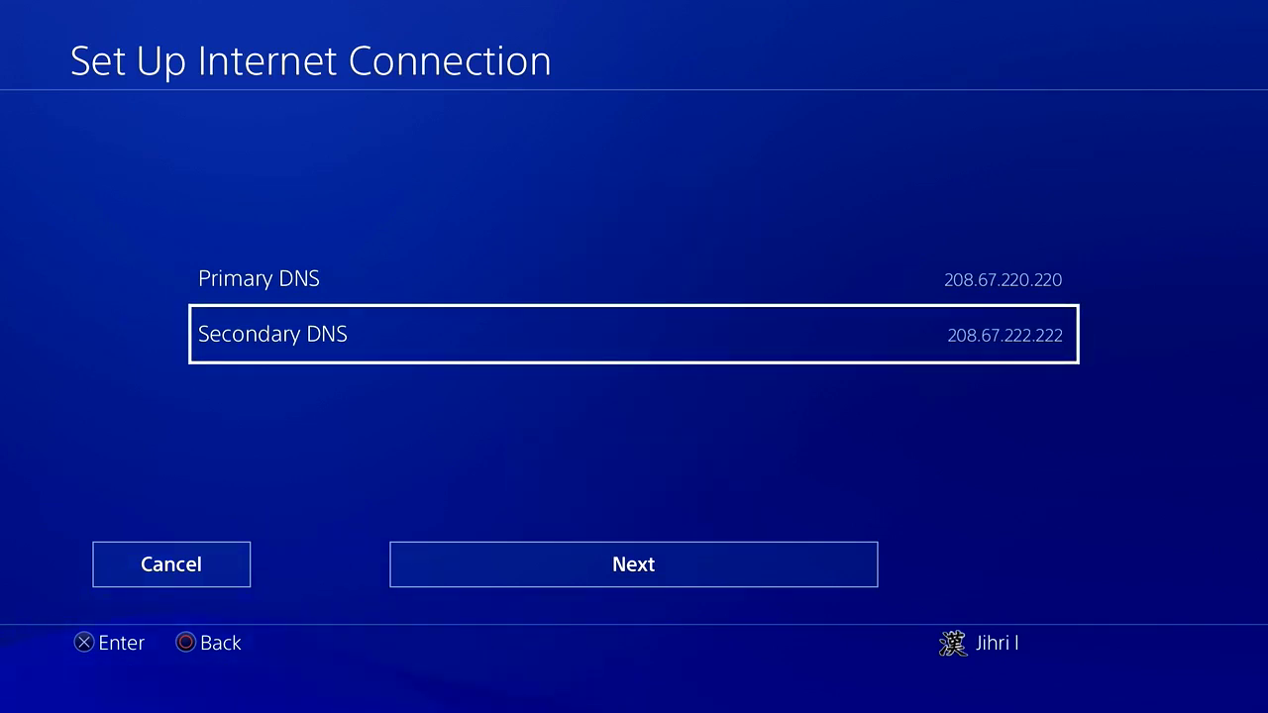
Step: Accept the DNS addresses and finish the connection setup with Automatic MTU settings and Do Not Use for the proxy server
key(Up)
key(Down)
key(Down)
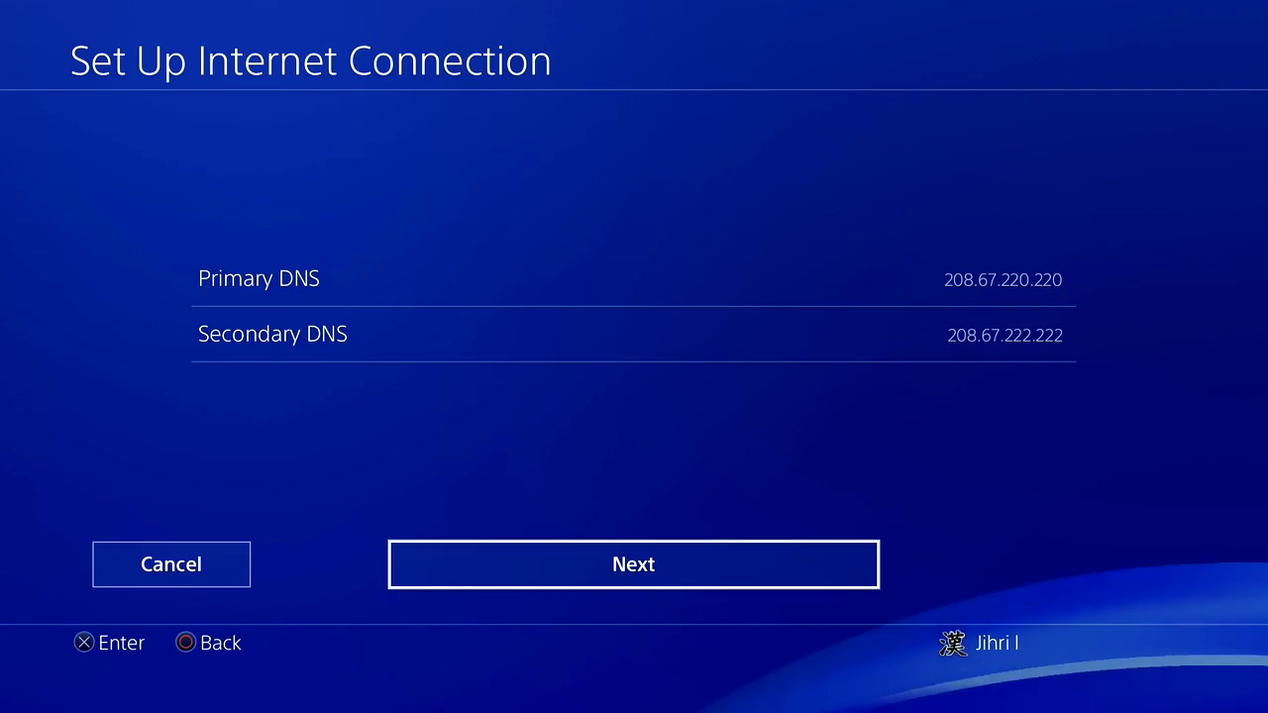
key(Return)
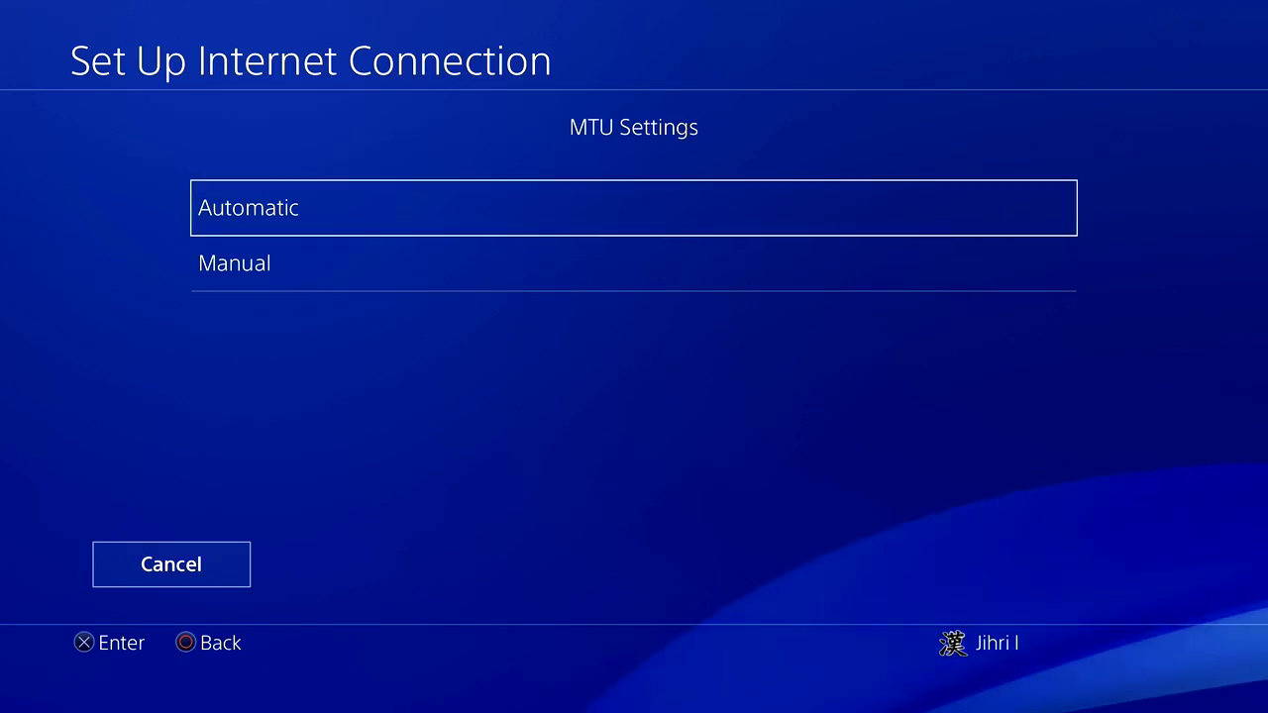
key(Return)
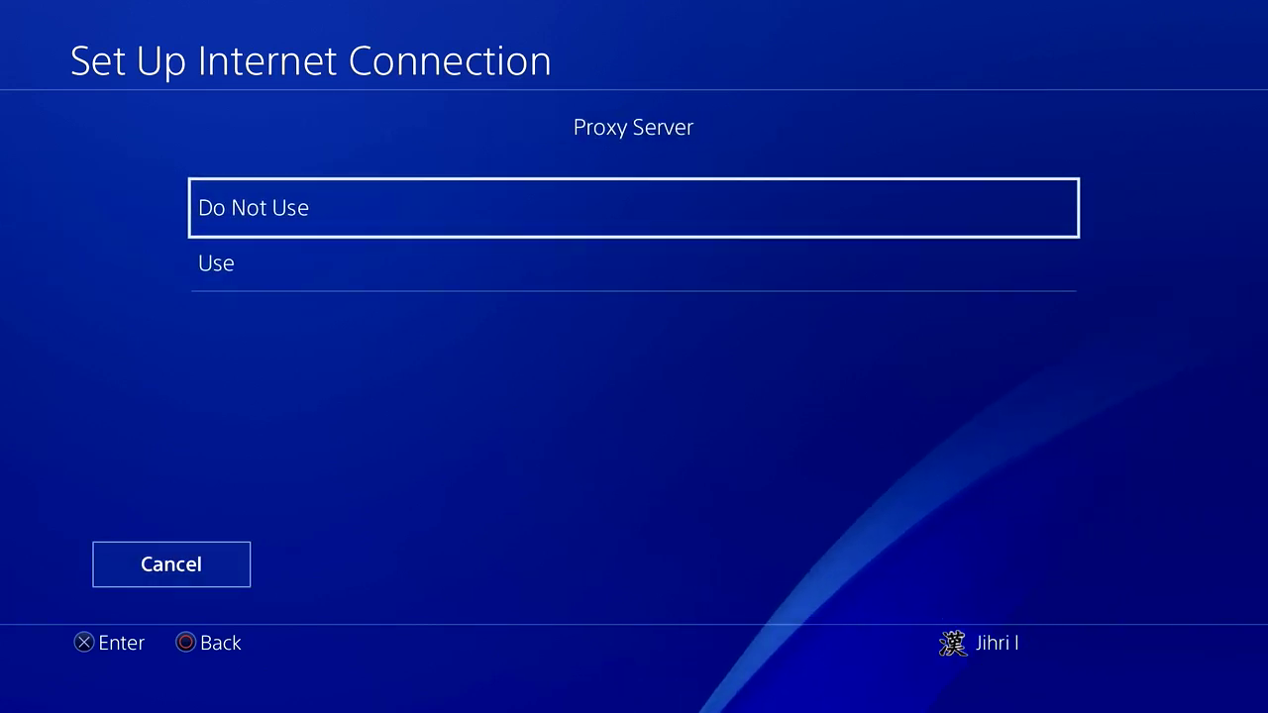
key(Return)
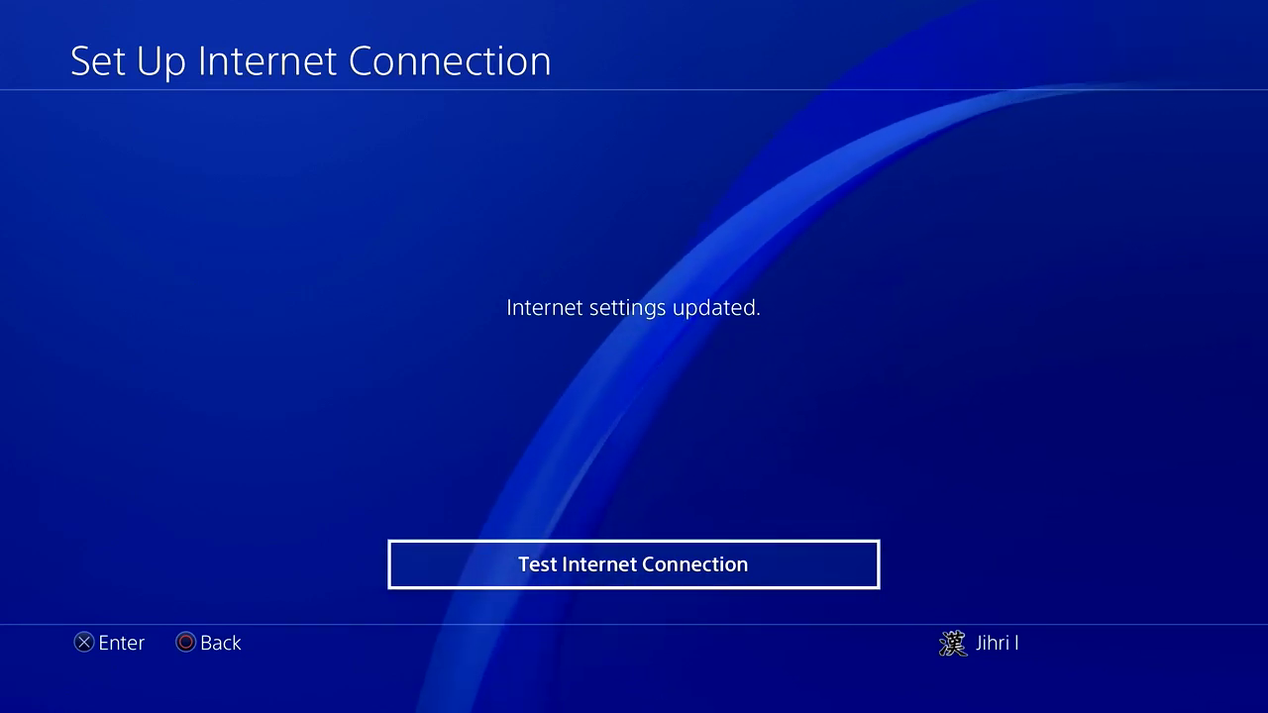
Step: Leave the network settings without testing the connection, return to the home screen and highlight the Power option
key(Escape)
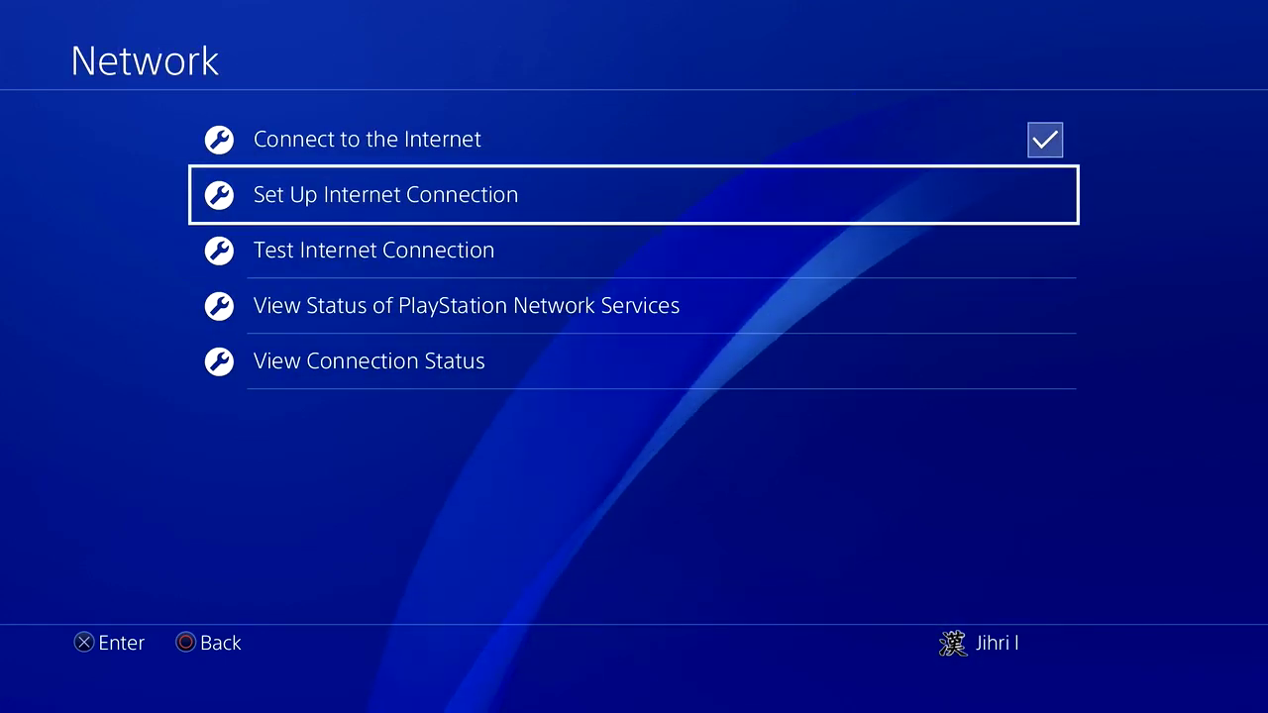
key(Down)
key(Escape)
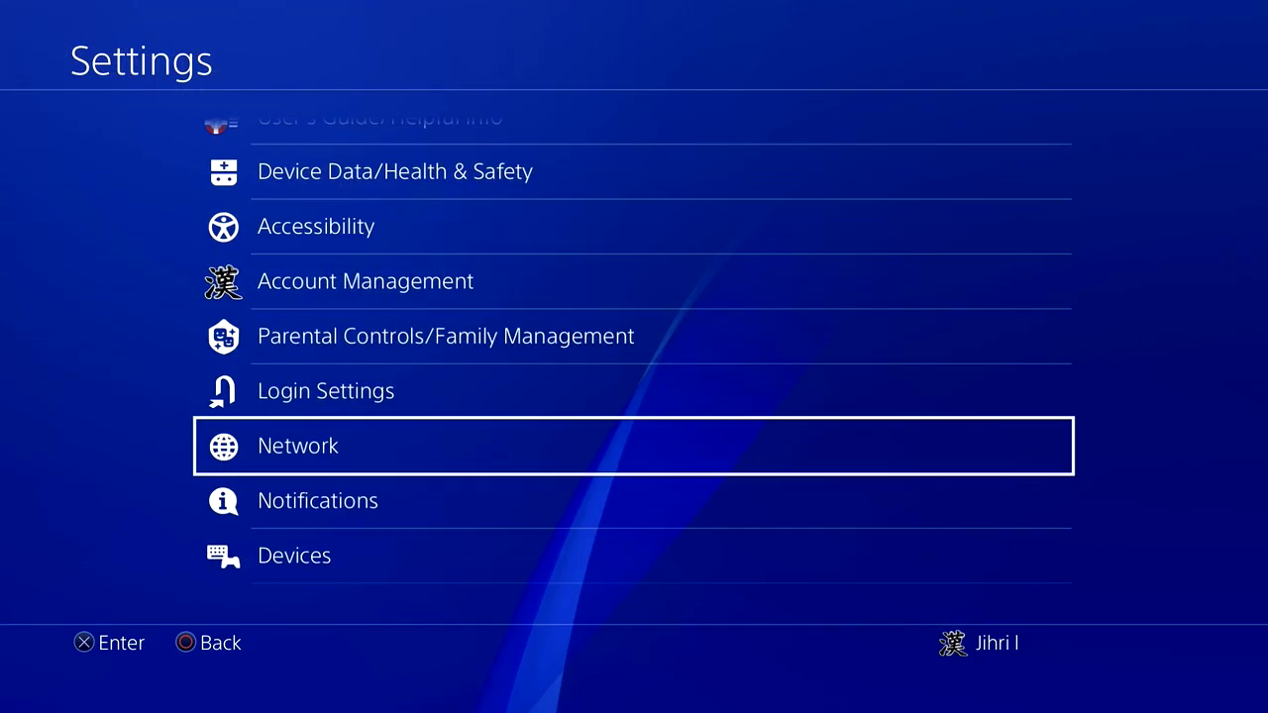
key(Escape)
key(Down)
key(Up)
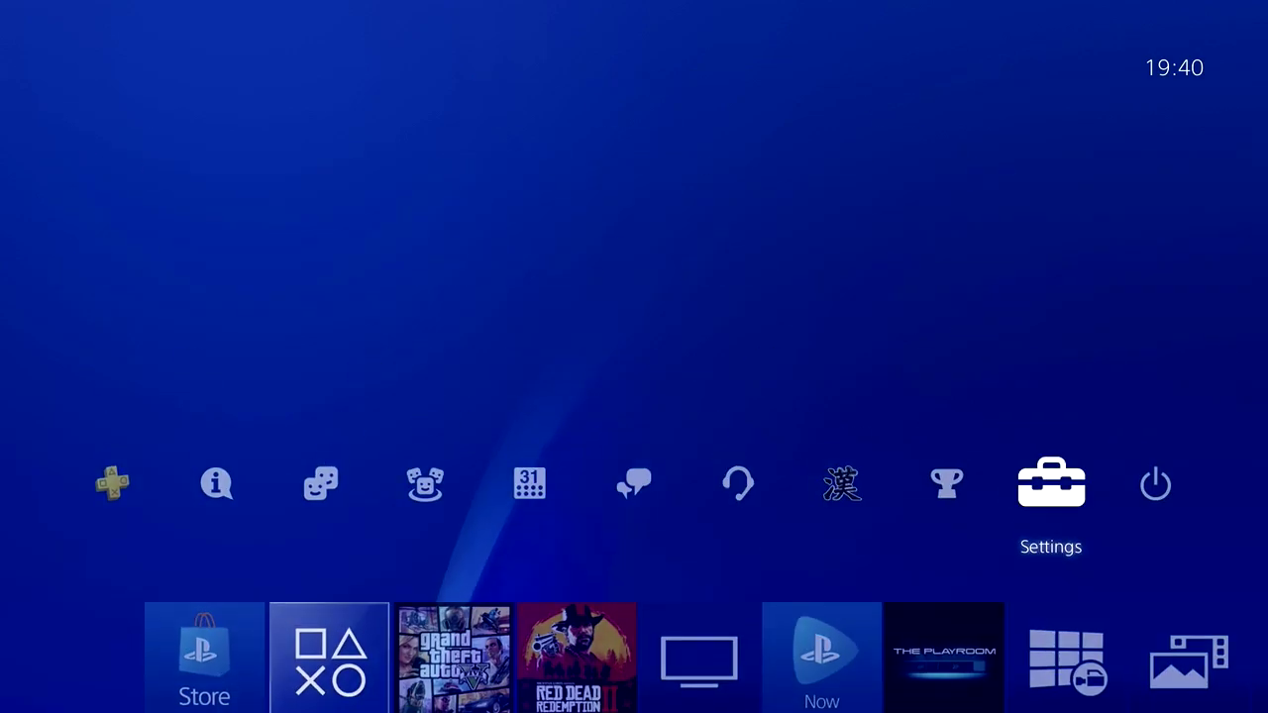
key(Down)
key(Up)
key(Right)
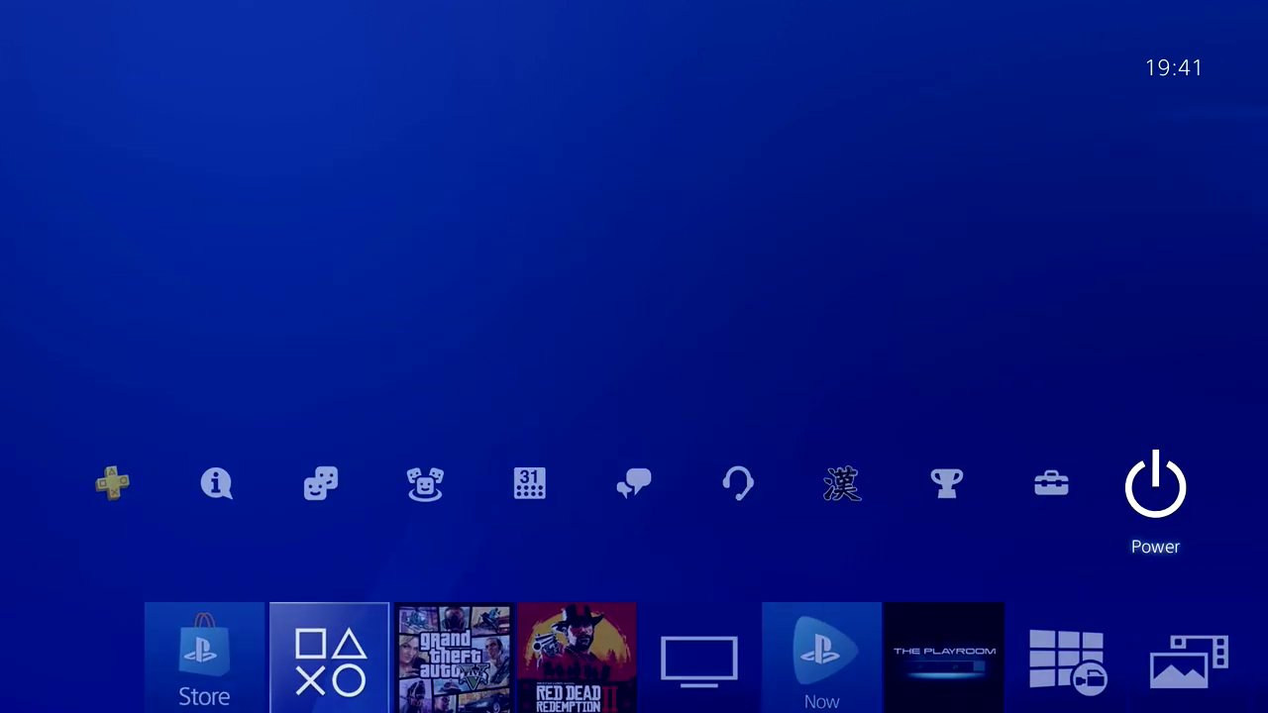
Step: Open the console's Settings list
key(Return)
key(Down)
key(Up)
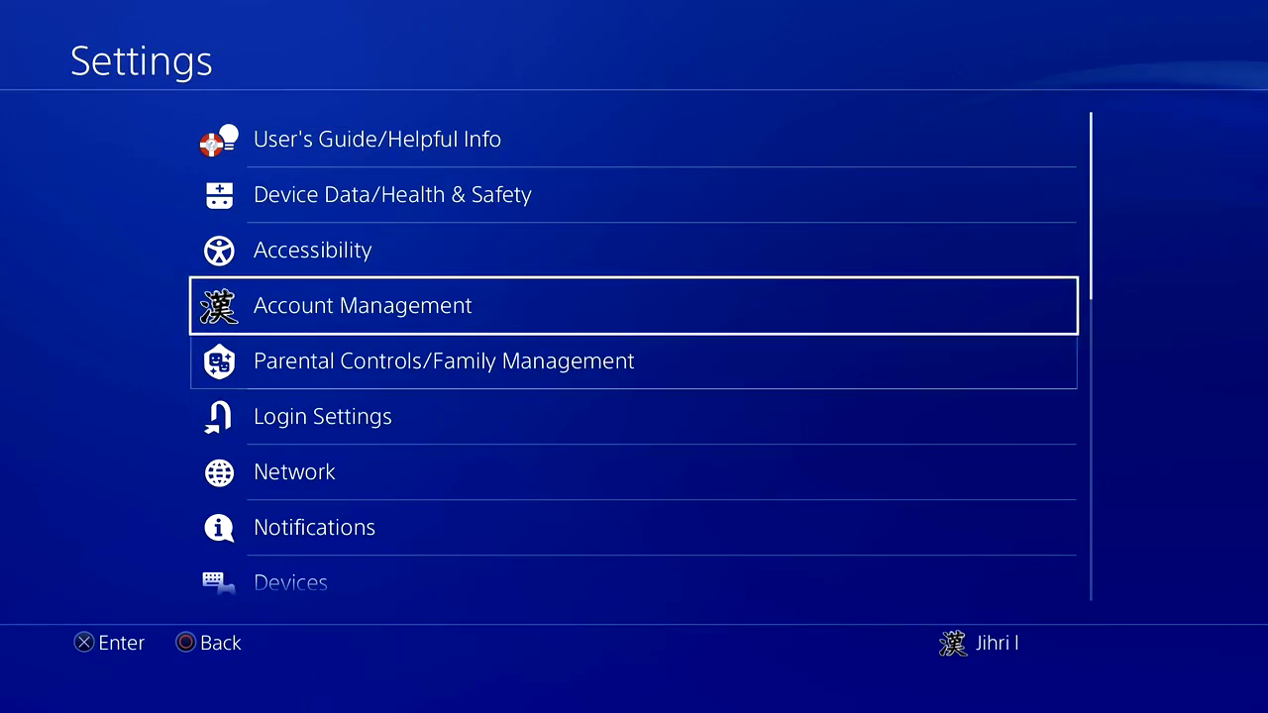
key(Down)
key(Up)
key(Up)
key(Down)
key(Down)
key(Up)
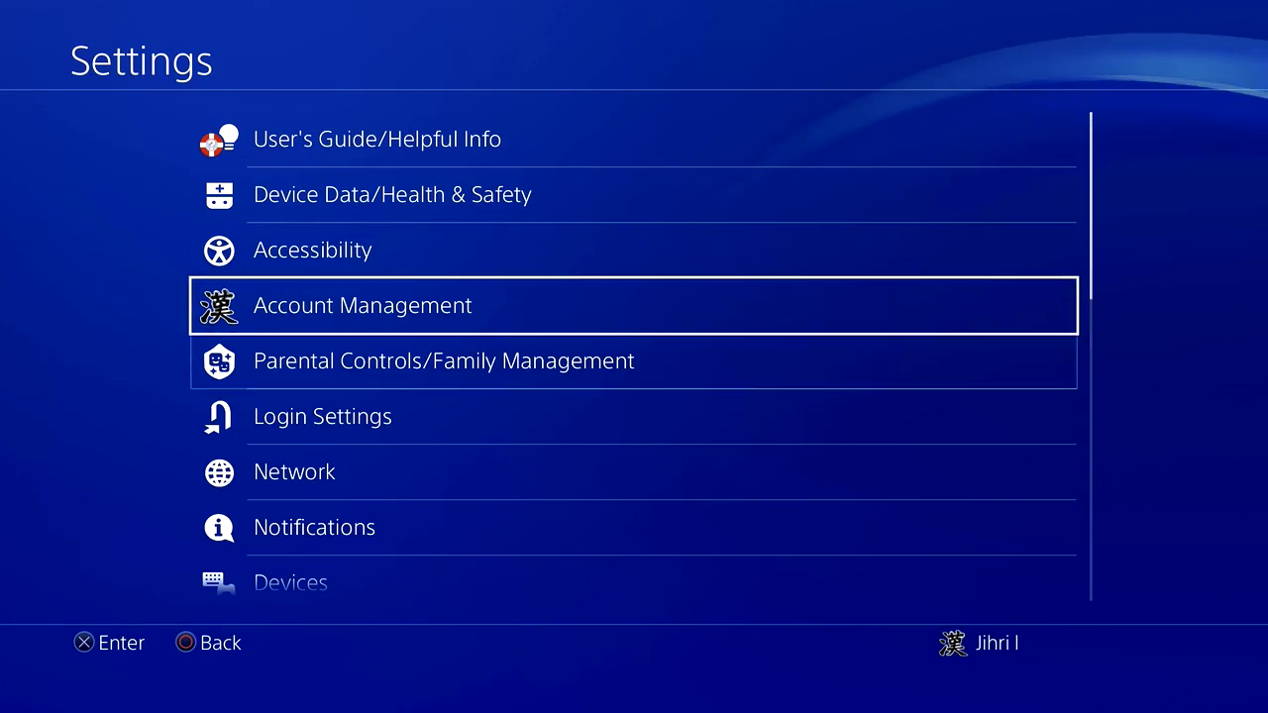
Step: Open the Network settings and set up the internet connection again using Wi-Fi
key(Down)
key(Down)
key(Down)
key(Return)
key(Down)
key(Return)
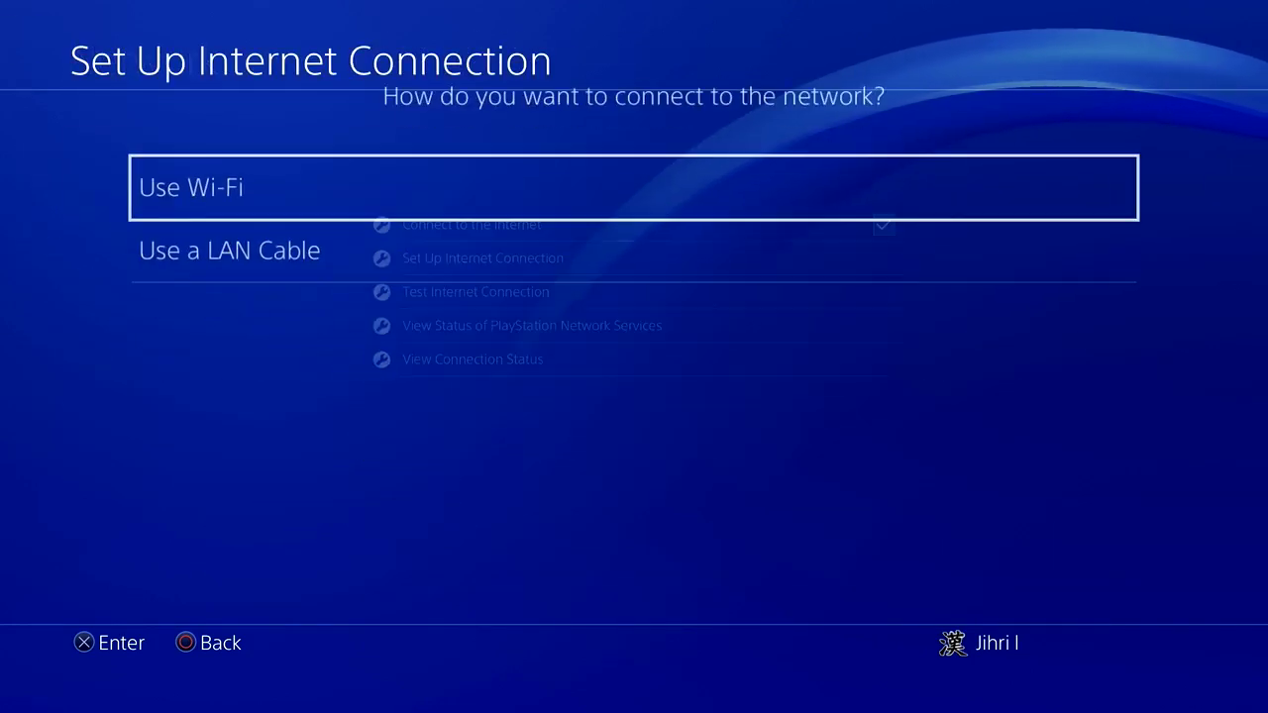
key(Return)
key(Return)
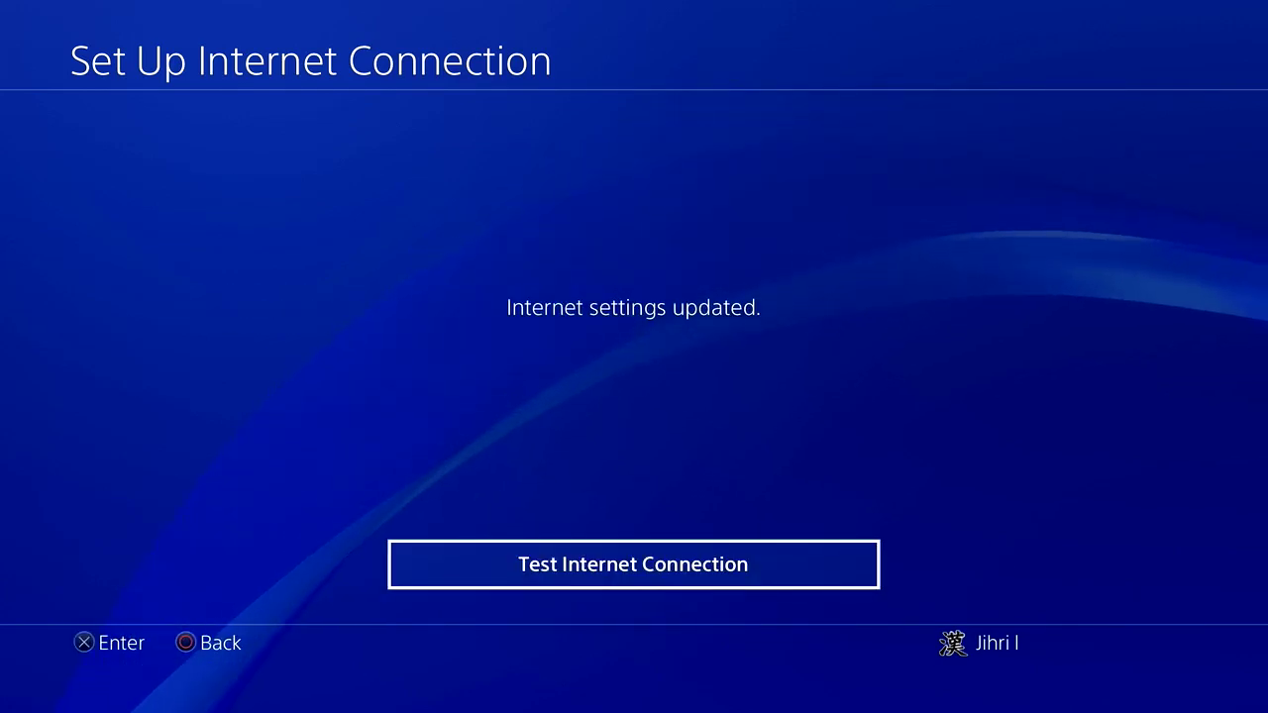
Step: Leave the network settings without testing the connection and return to the home screen
key(Escape)
key(Escape)
key(Escape)
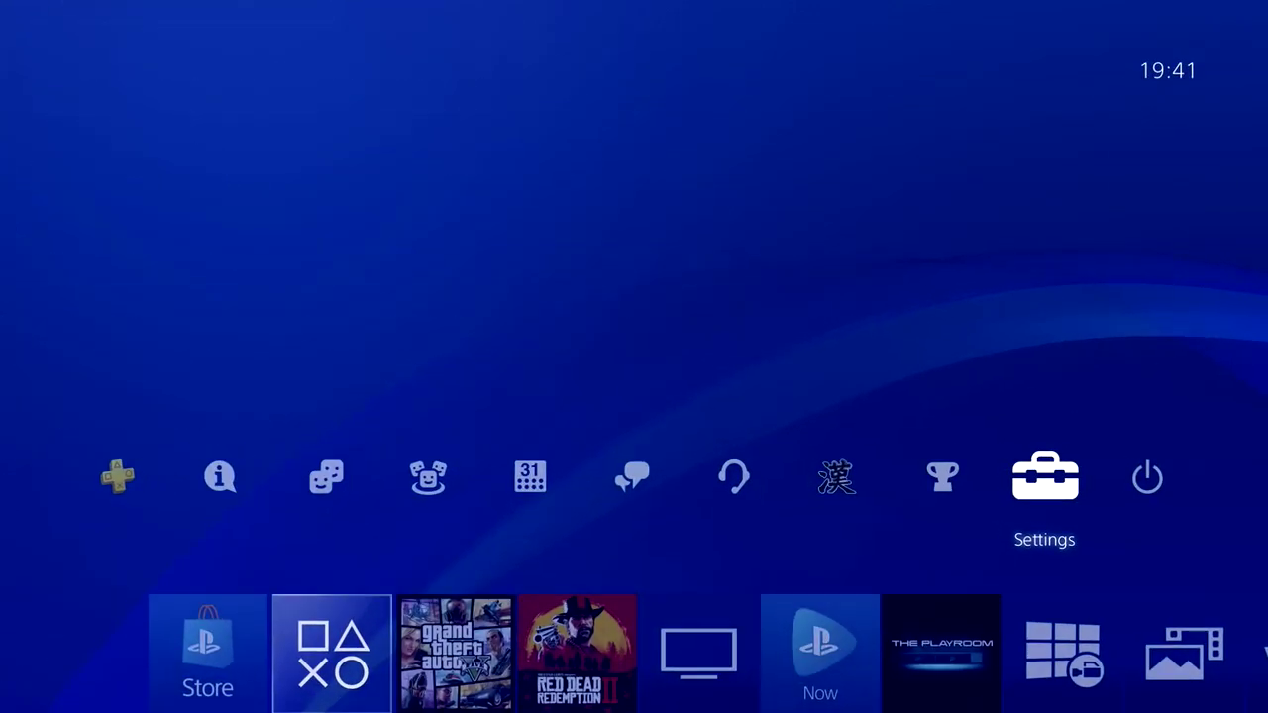
key(Down)
key(Up)
key(Down)
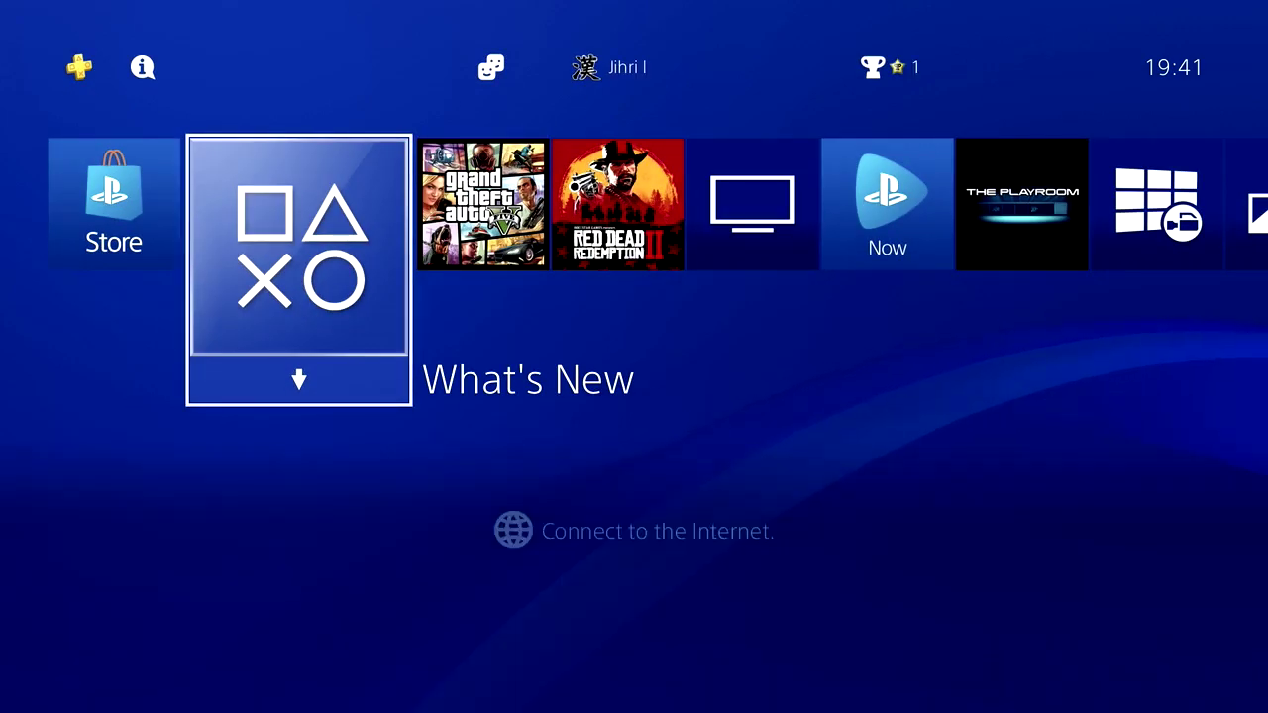
Step: Open Communities from the home screen's function area
key(Up)
key(Left)
key(Left)
key(Left)
key(Left)
key(Left)
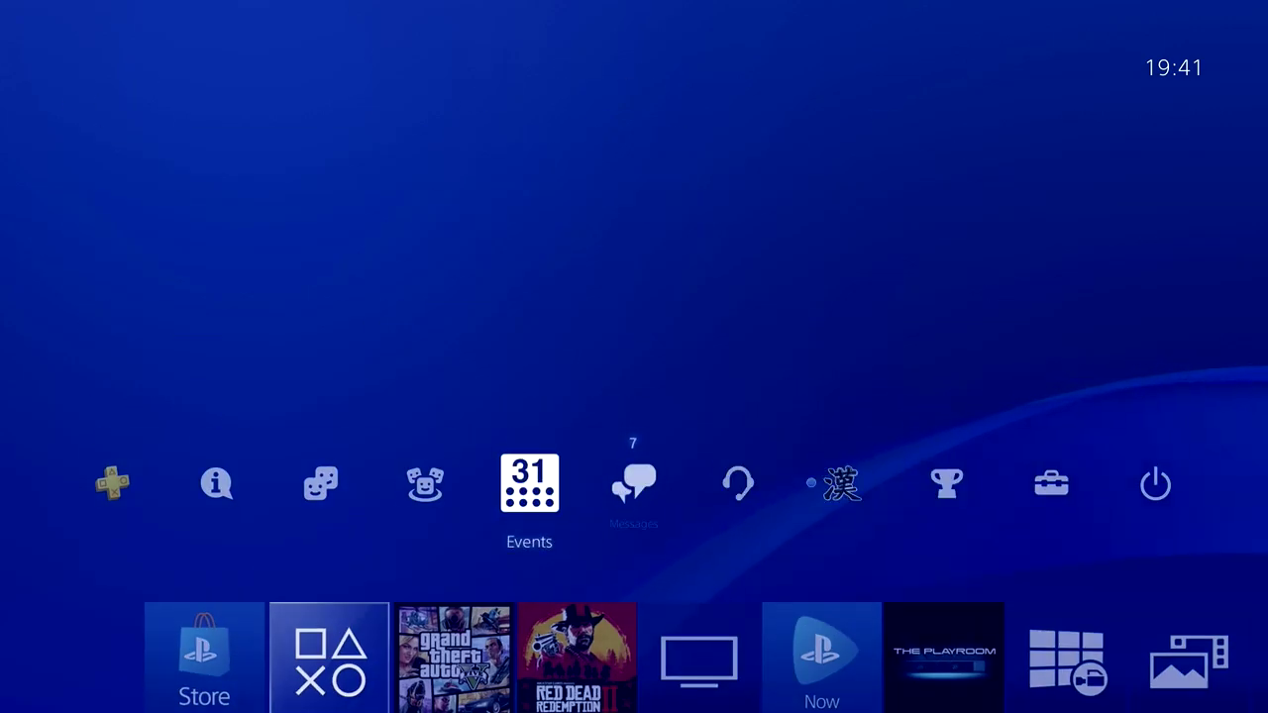
key(Left)
key(Return)
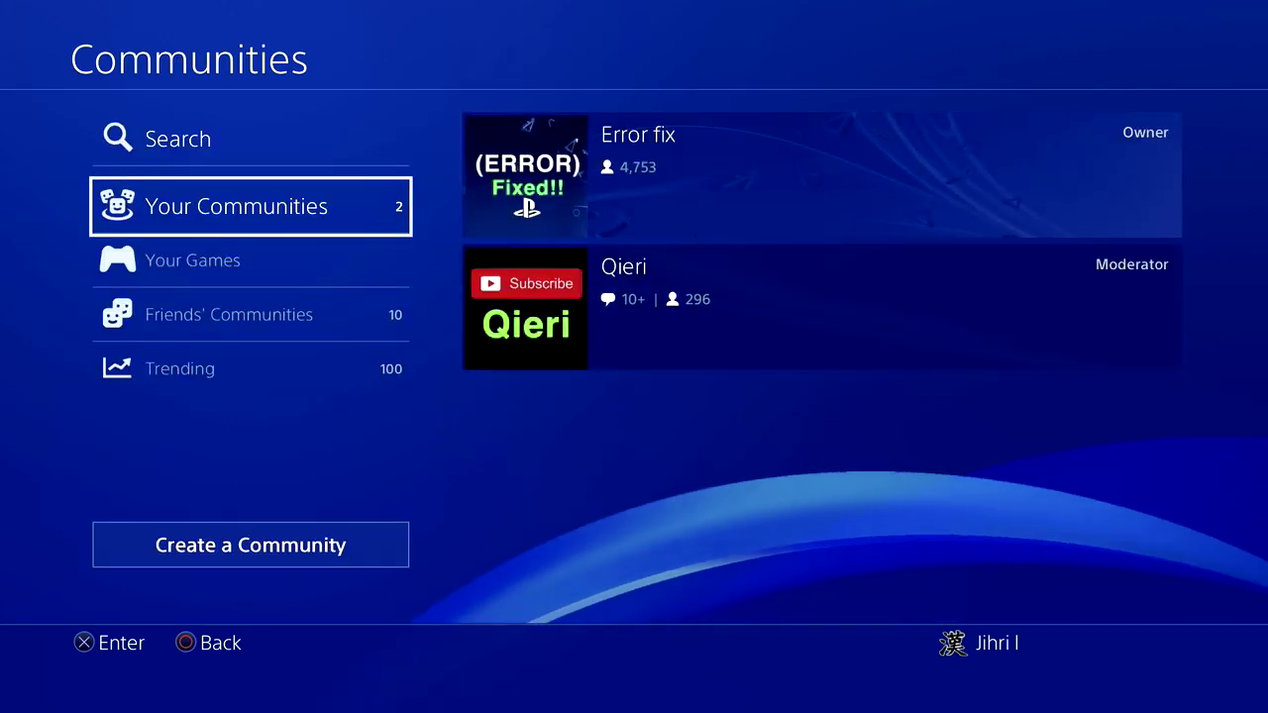
Step: Look over the Error fix and Qieri entries under Your Communities, ending with Error fix highlighted
key(Right)
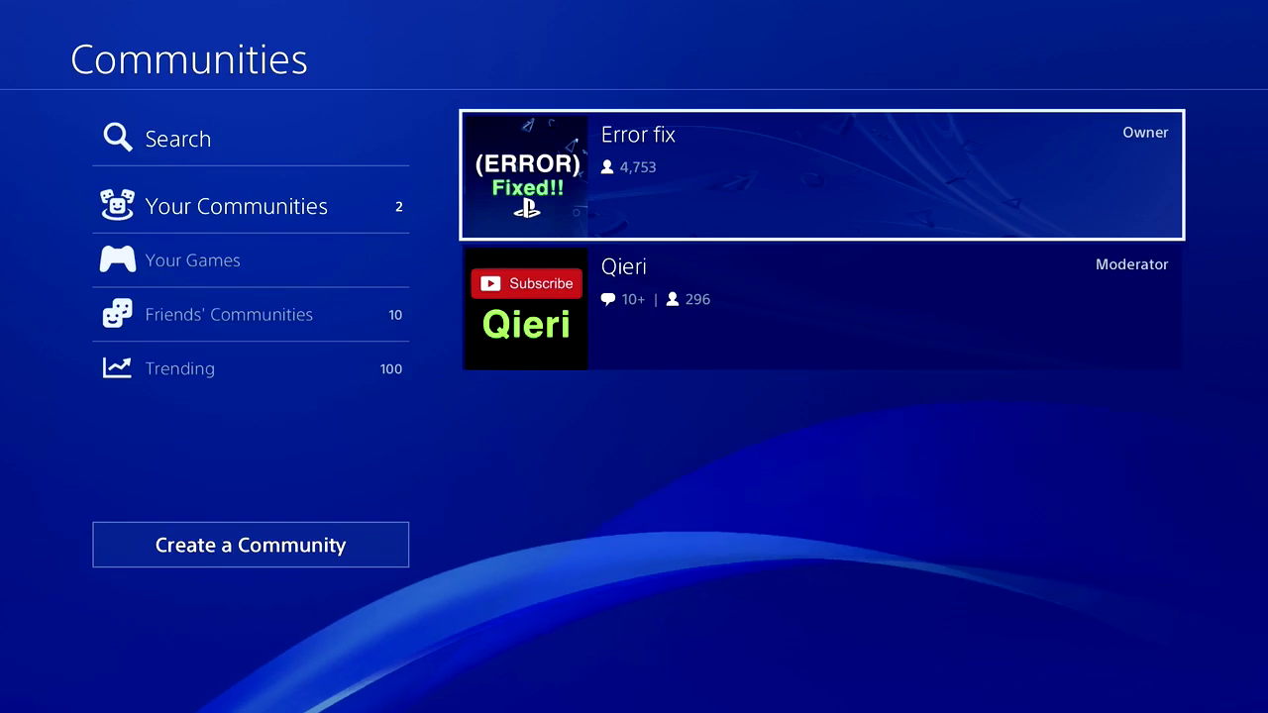
key(Down)
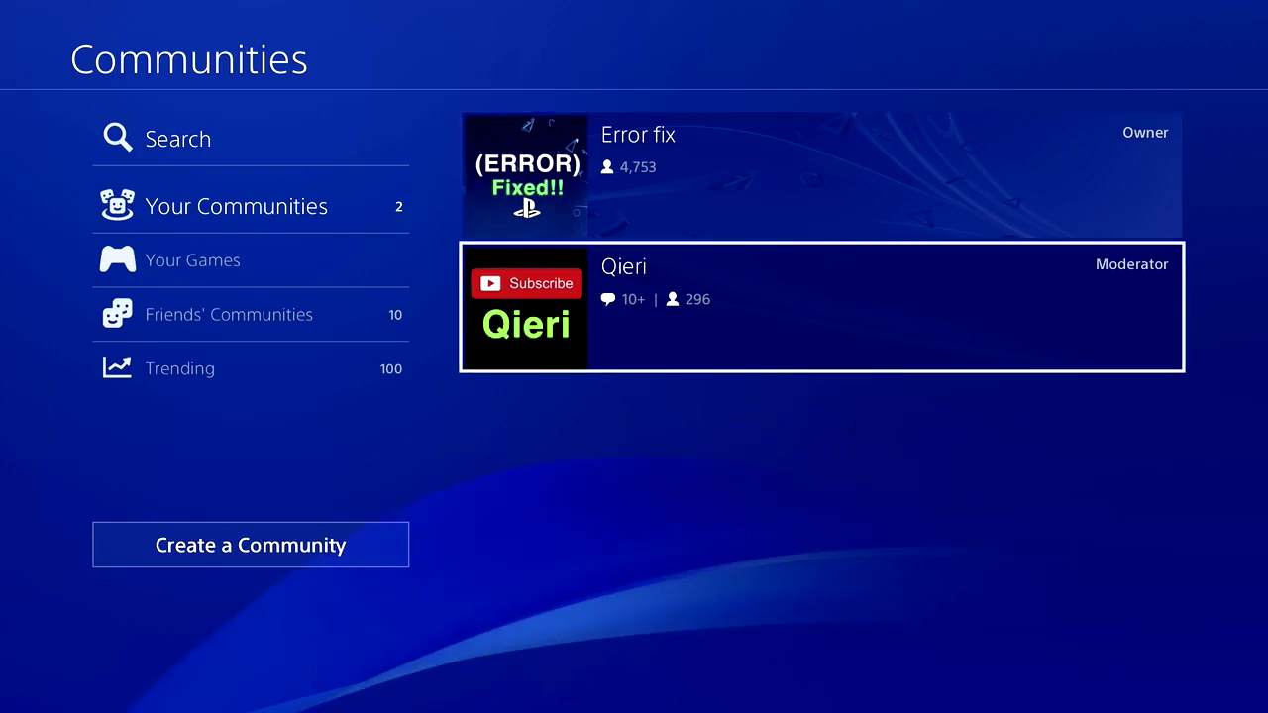
key(Up)
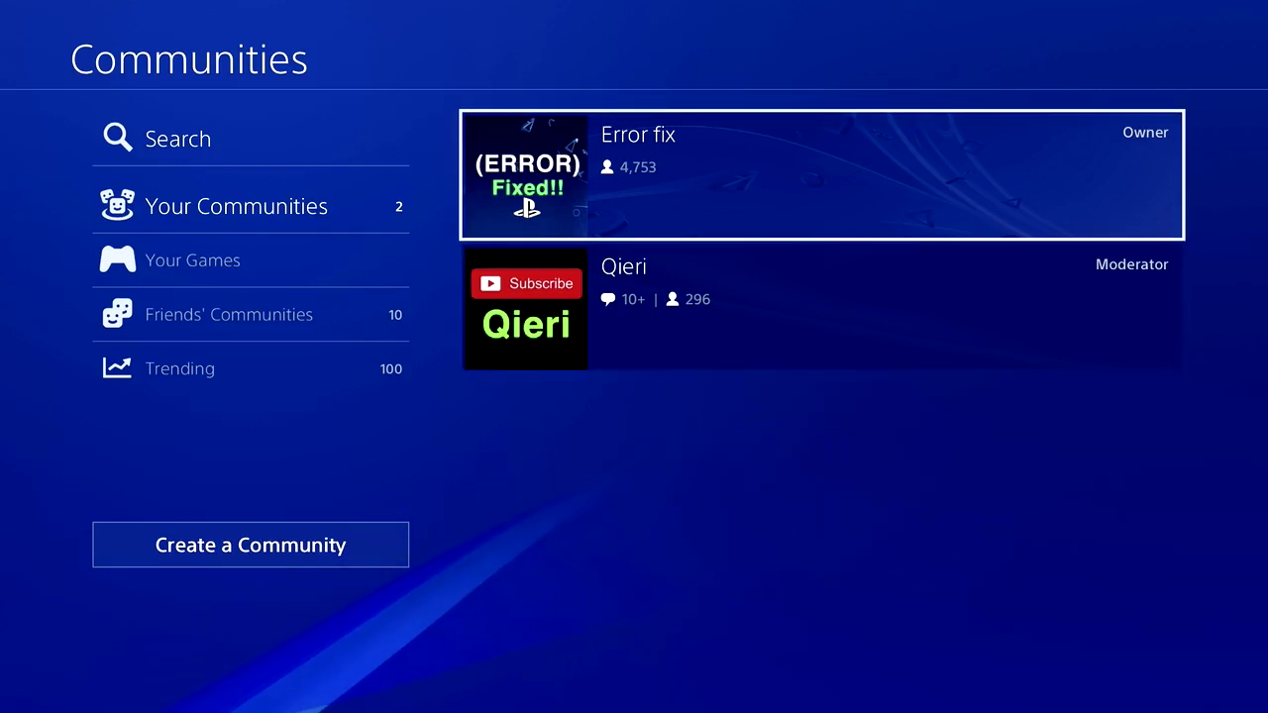